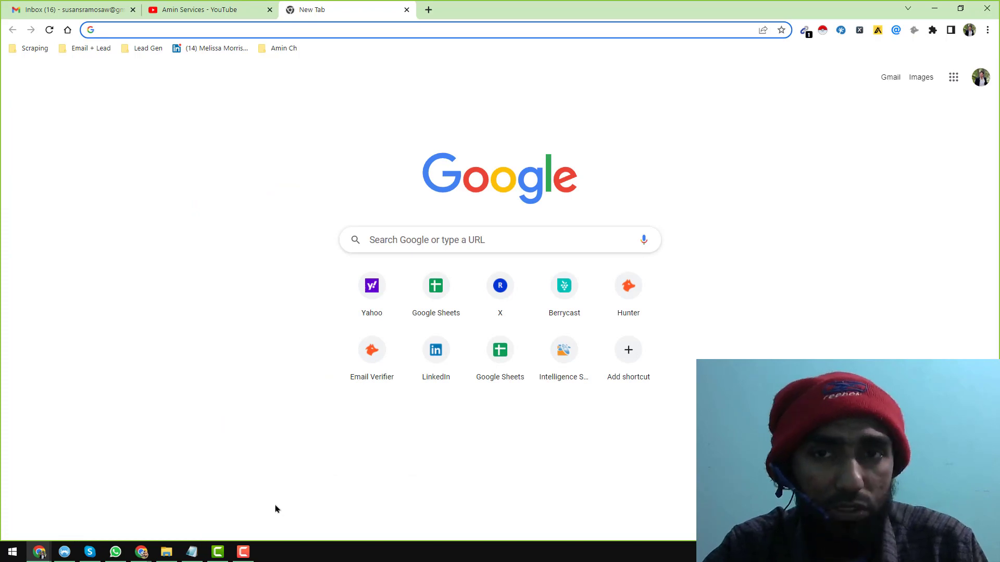
- Bring the Notepad '50 test results' list of stone-company website addresses to the front
left_click(192, 551)
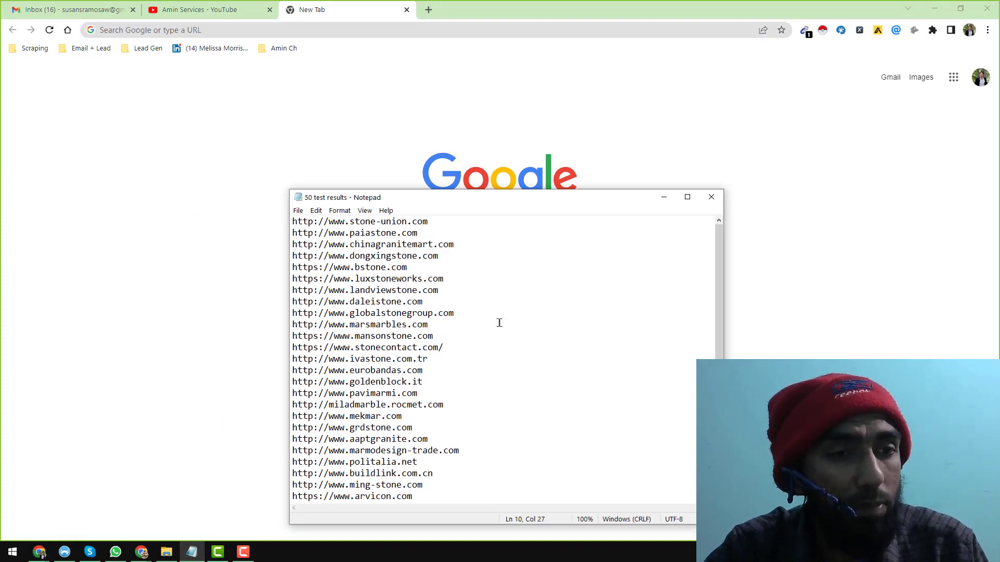
scroll(499, 322, "down", 8)
scroll(498, 323, "up", 8)
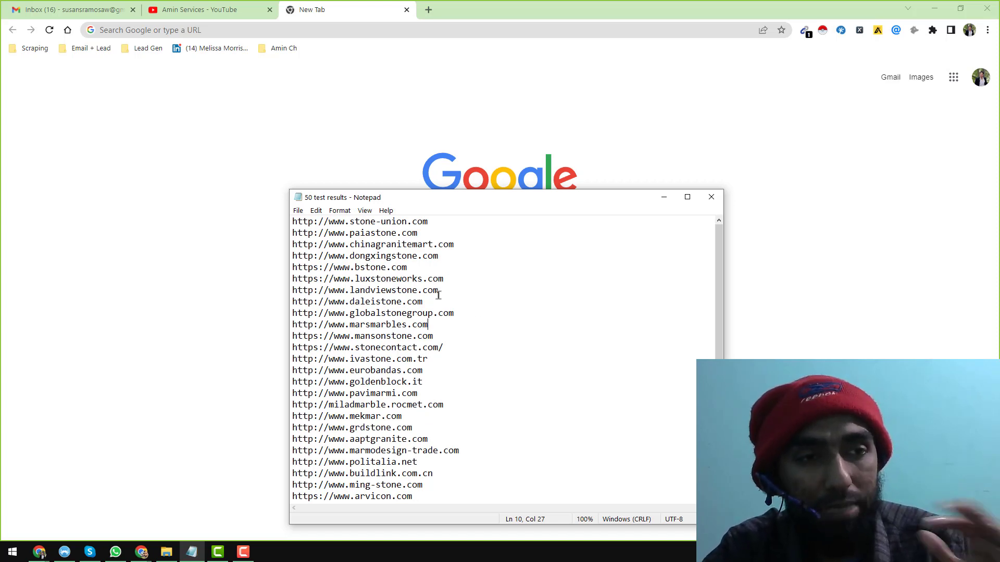
left_click(443, 223)
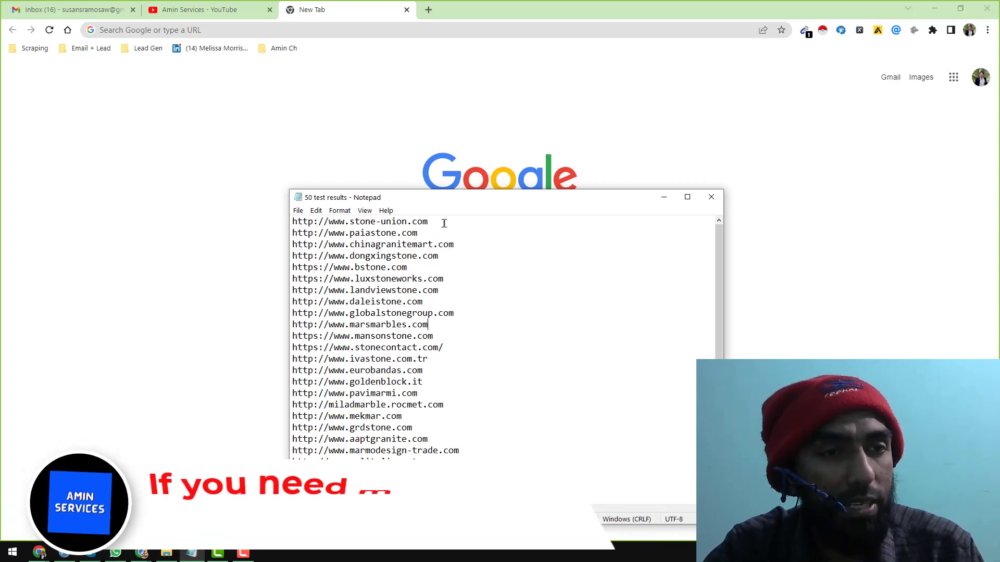
key("shift+Home")
key("ctrl+c")
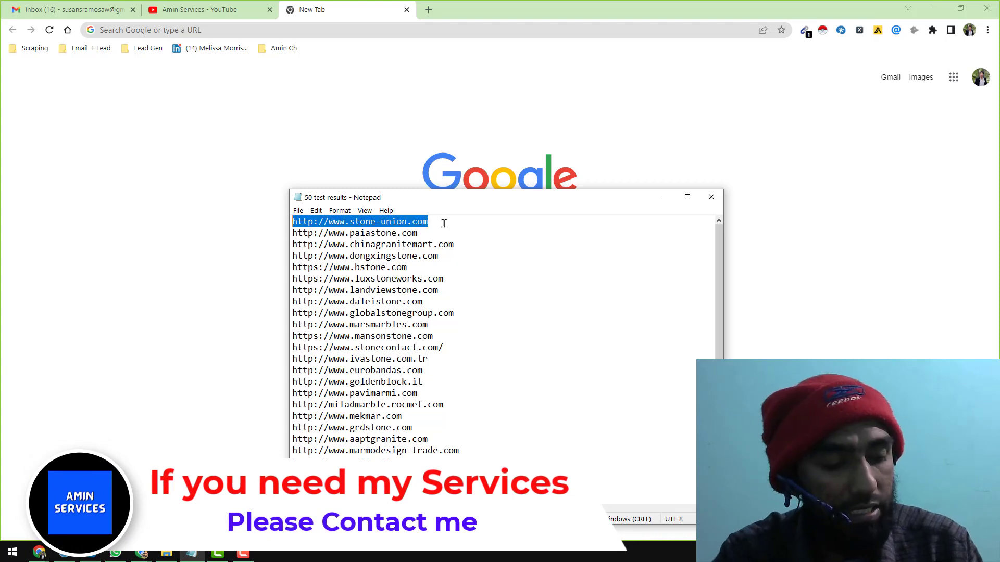
- Load the copied stone-union.com address in Chrome to open the RefineStone website
left_click(370, 27)
key("ctrl+v")
key("Return")
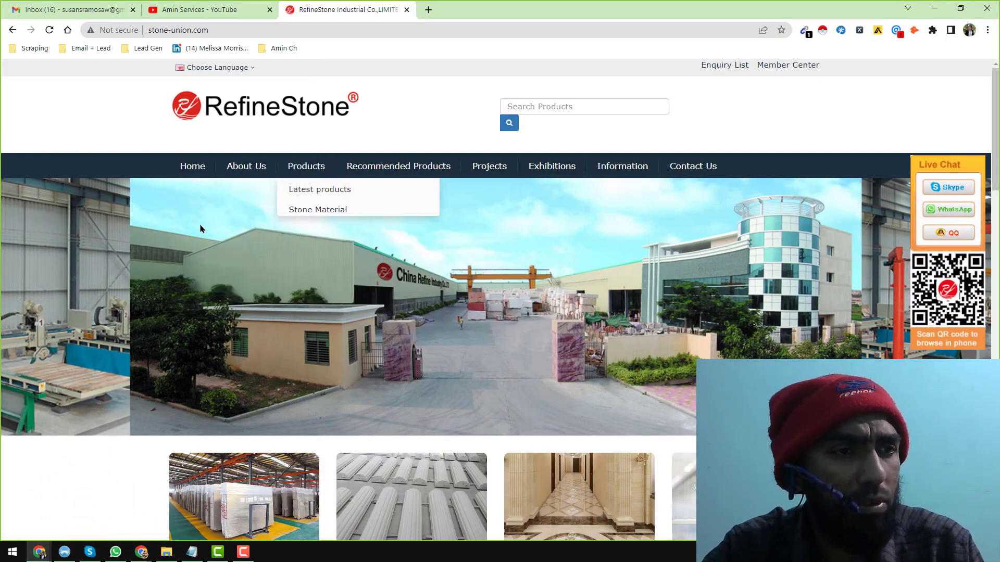
- Look over the RefineStone homepage and bring up Email Extractor's Chrome Web Store page
scroll(346, 288, "down", 8)
scroll(347, 287, "up", 8)
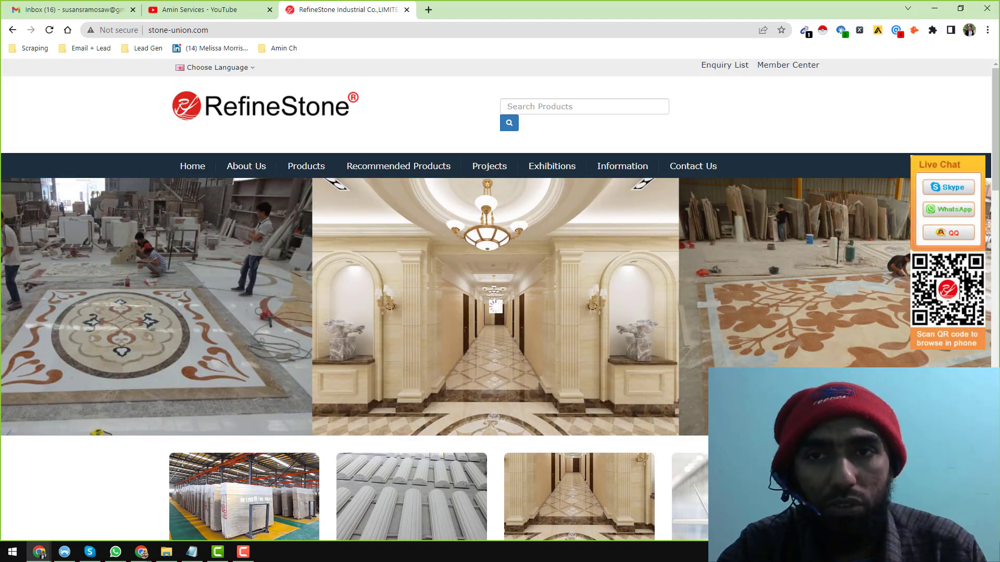
left_click(805, 29)
- Dock the Email Extractor store window as a tab, read its Overview, then close it
double_click(438, 3)
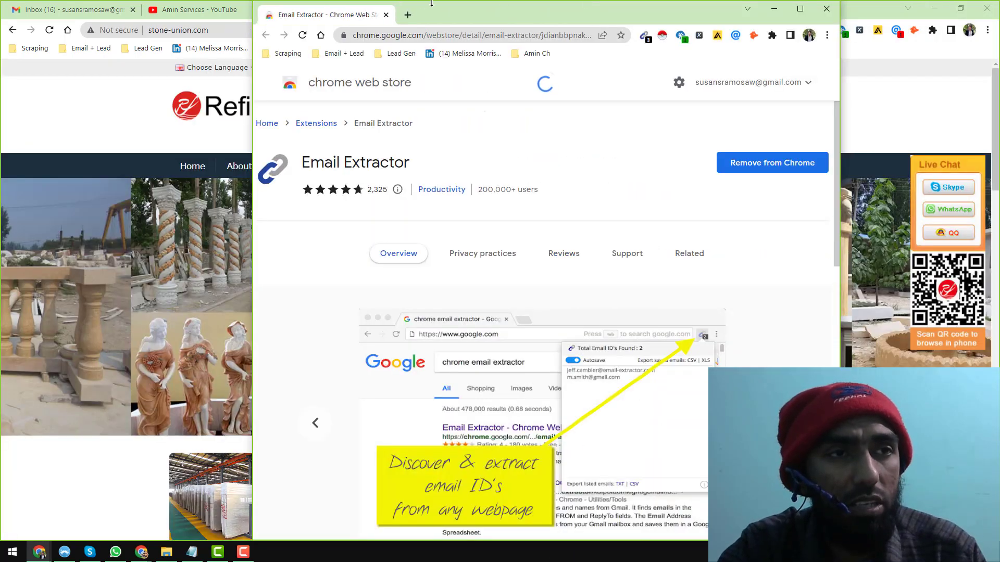
left_click_drag(438, 3, 484, 9)
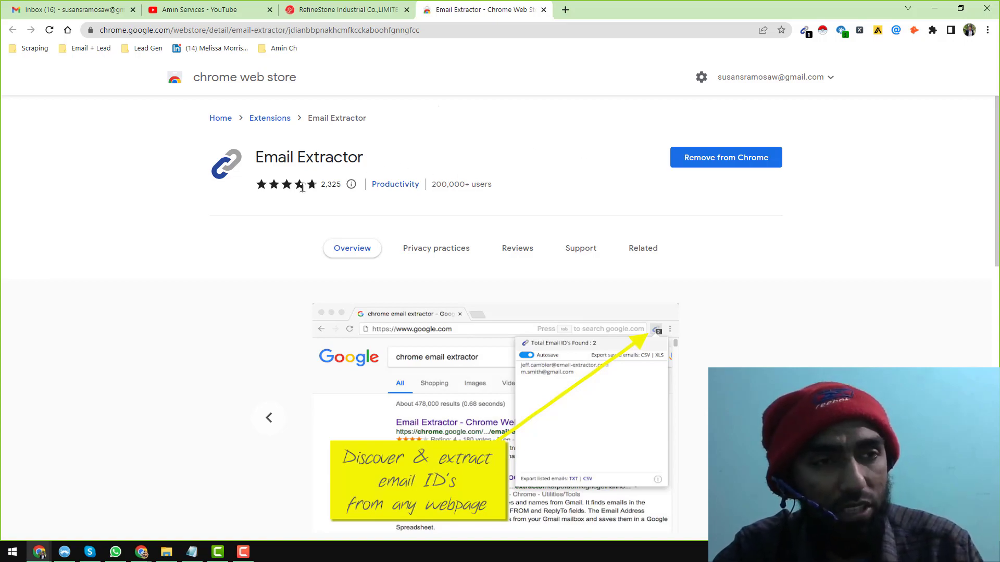
scroll(340, 177, "down", 7)
scroll(442, 213, "up", 7)
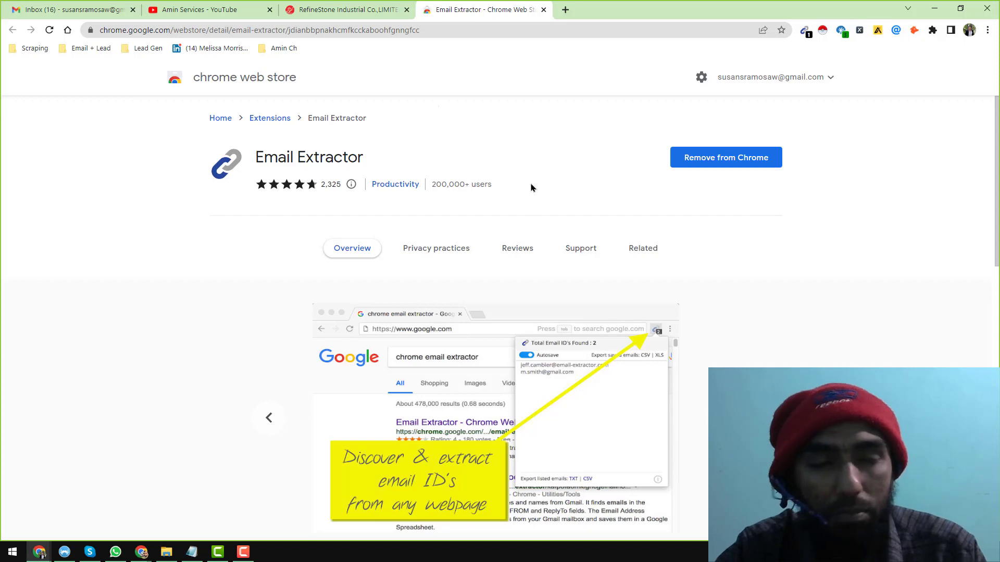
scroll(440, 213, "down", 7)
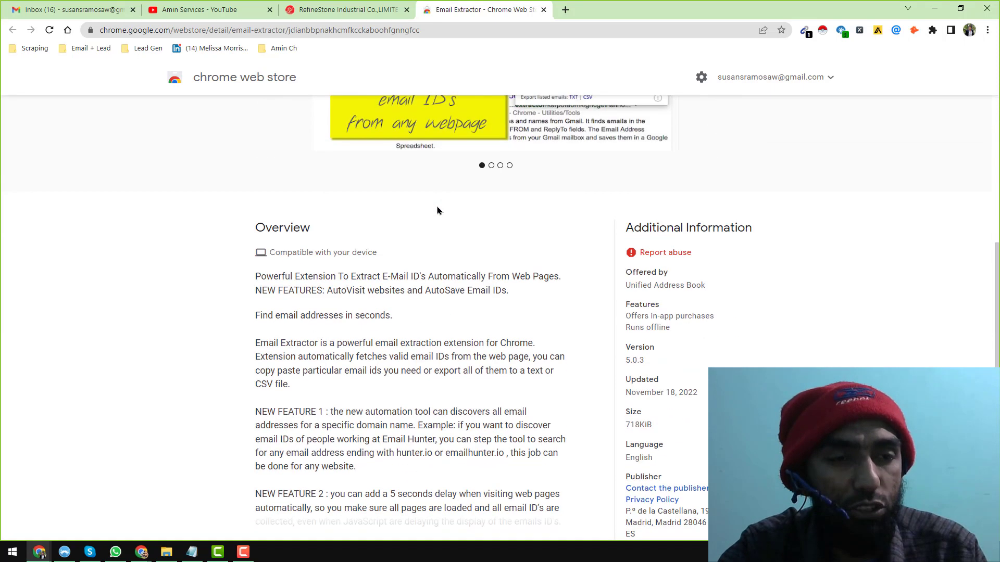
scroll(437, 210, "up", 5)
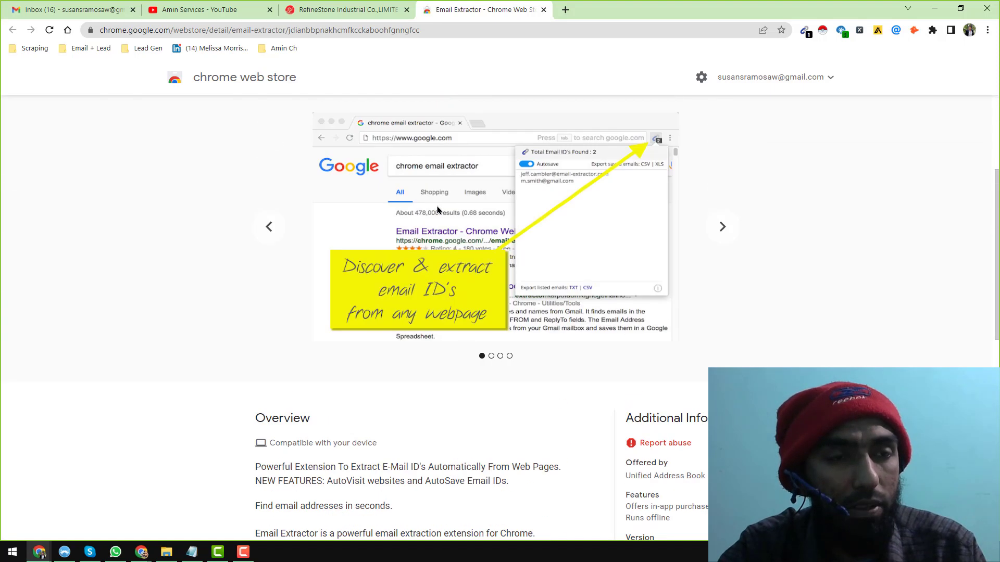
scroll(436, 209, "up", 2)
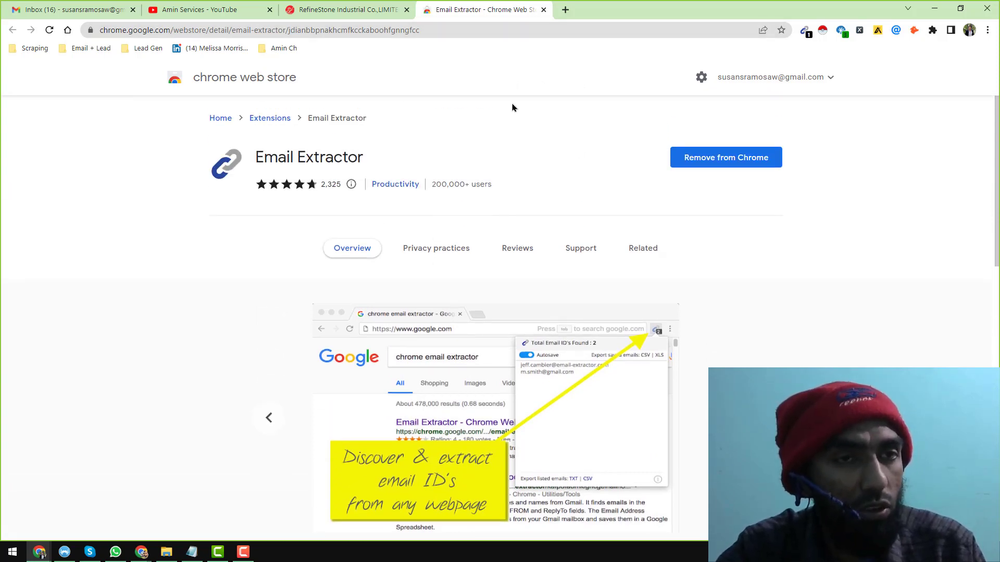
left_click(543, 10)
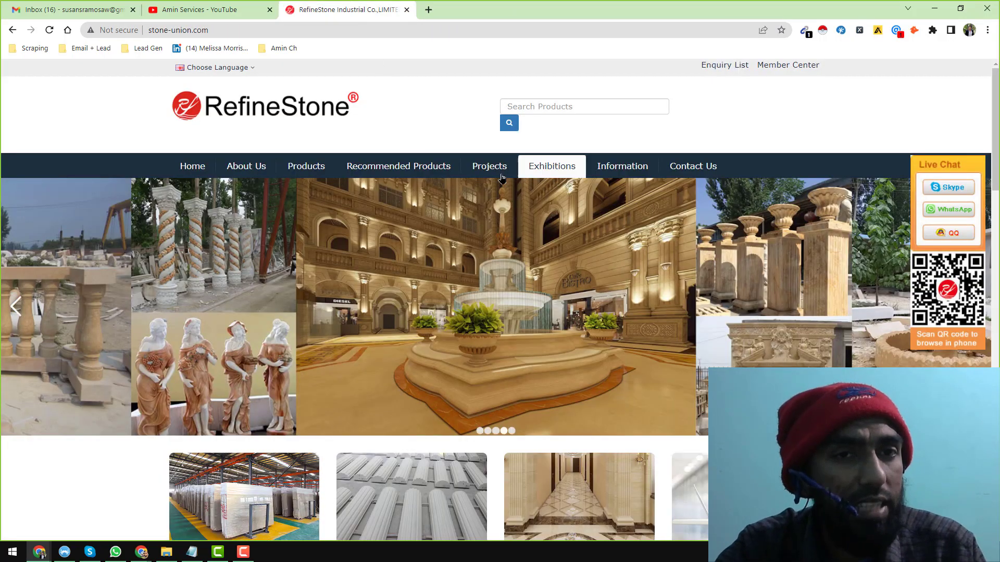
scroll(477, 253, "down", 10)
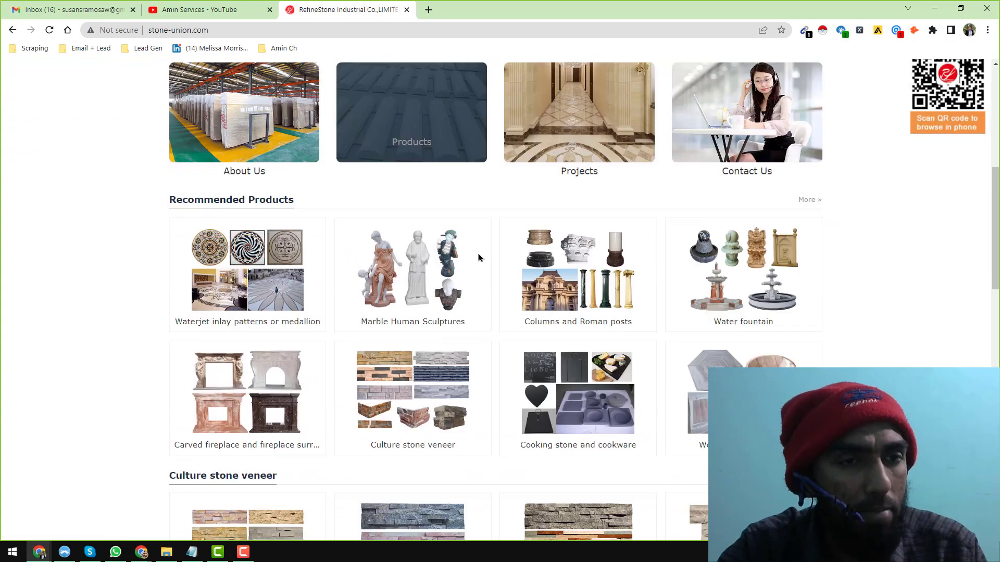
scroll(474, 252, "up", 10)
scroll(474, 252, "up", 1)
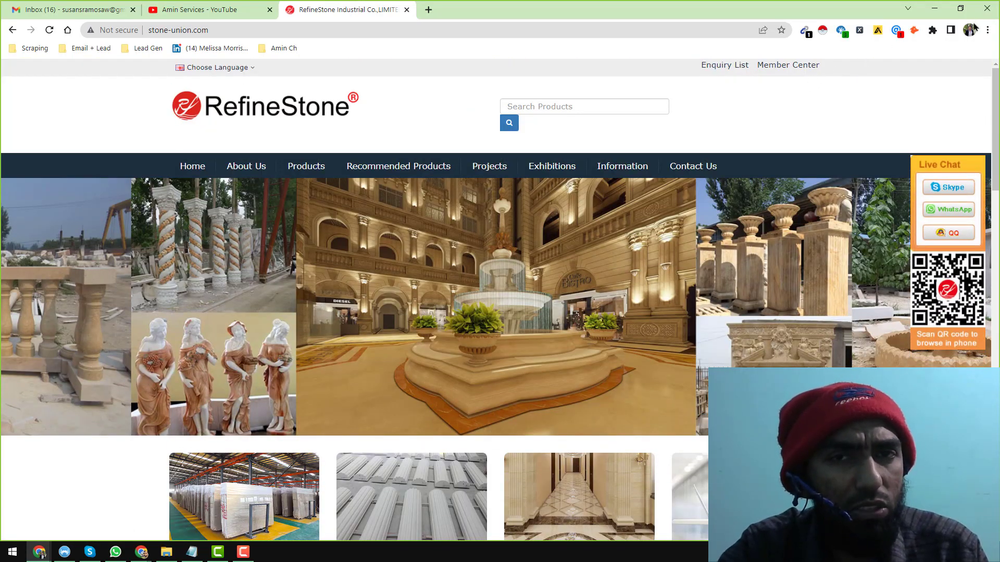
right_click(806, 31)
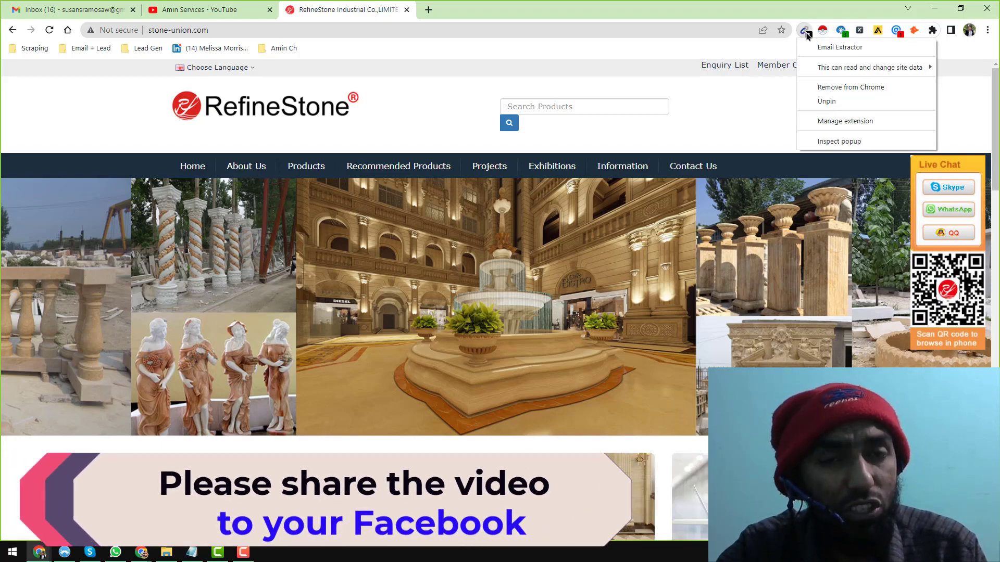
left_click(828, 101)
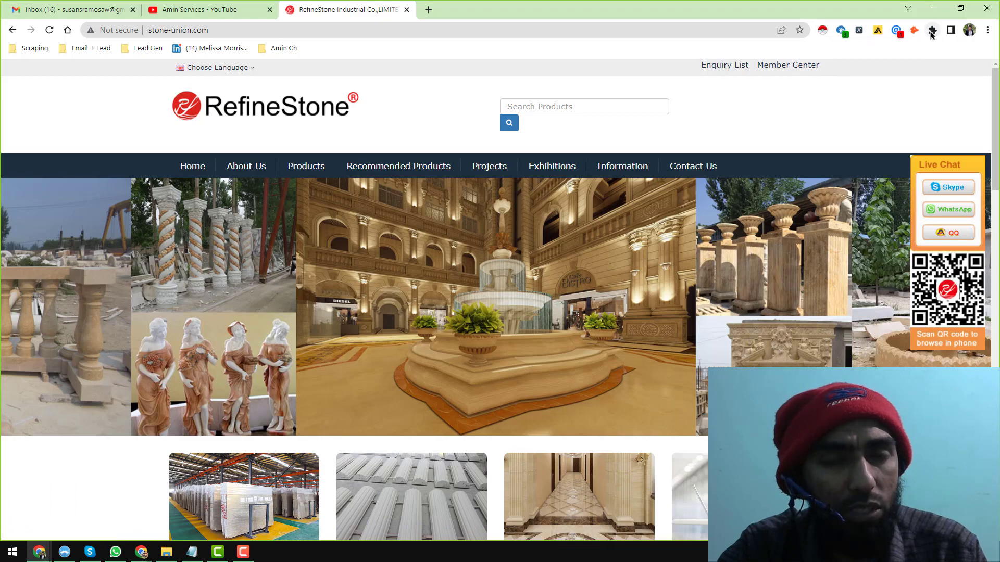
left_click(933, 30)
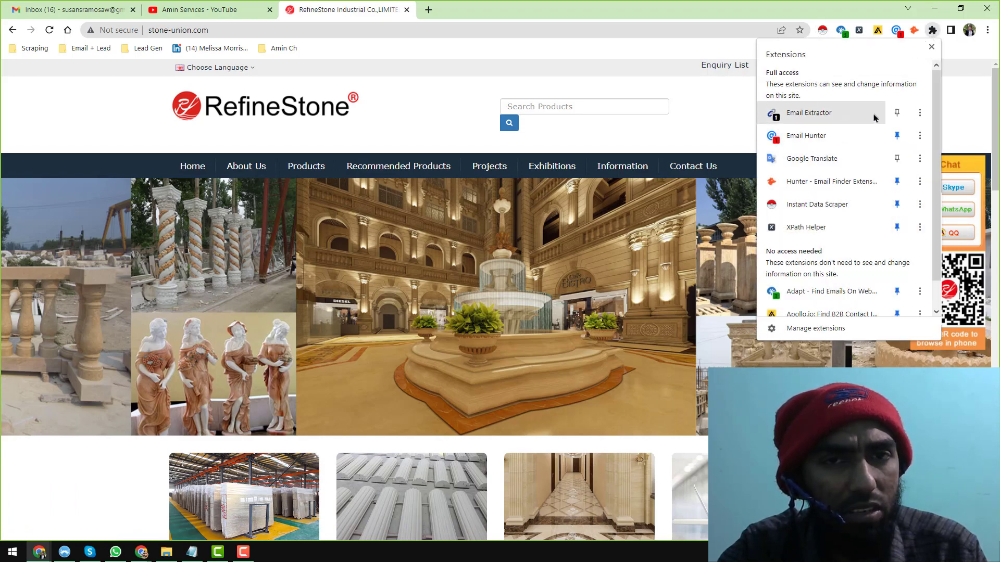
left_click(897, 113)
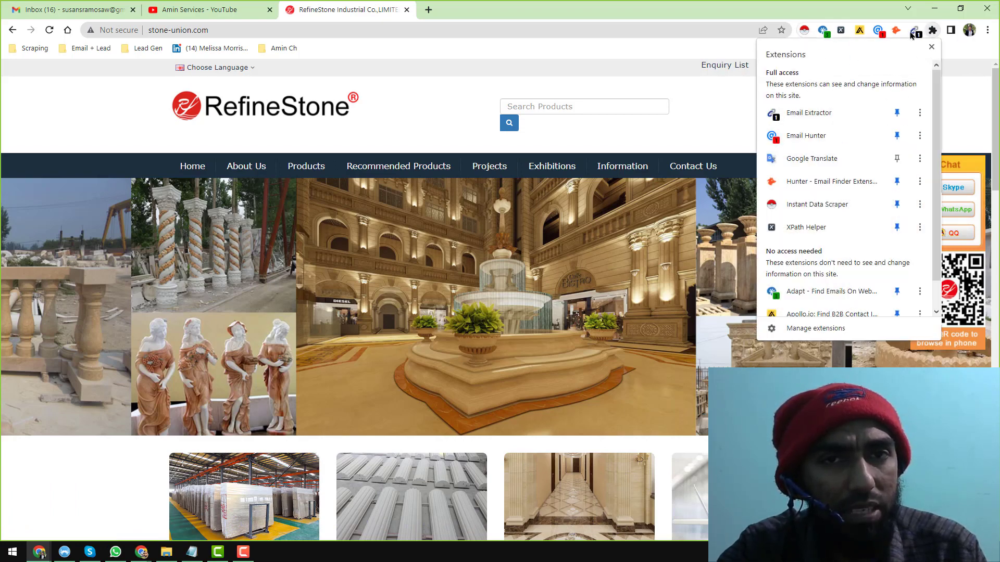
left_click_drag(914, 33, 803, 34)
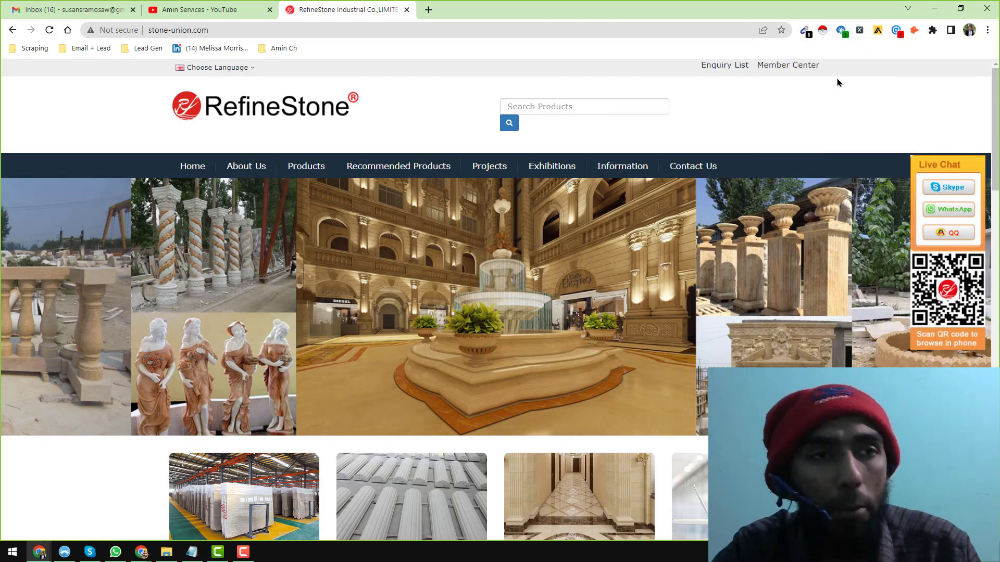
scroll(286, 217, "down", 3)
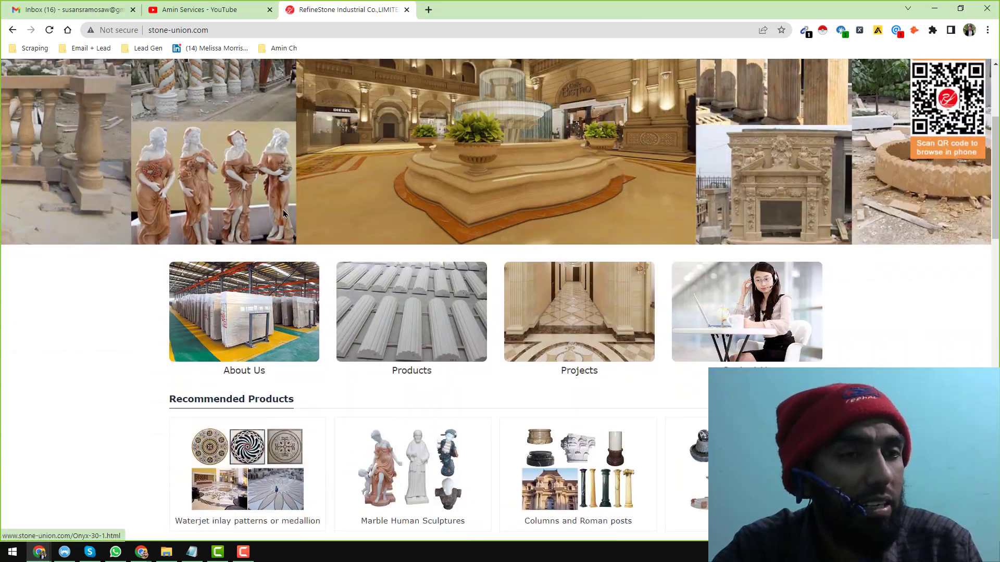
scroll(336, 196, "down", 3)
scroll(337, 201, "down", 15)
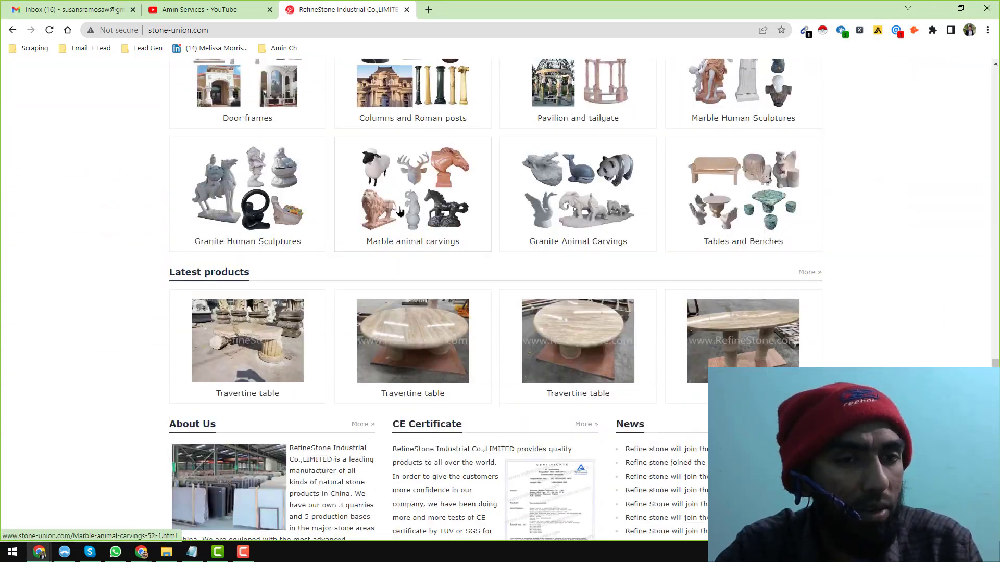
scroll(446, 266, "up", 20)
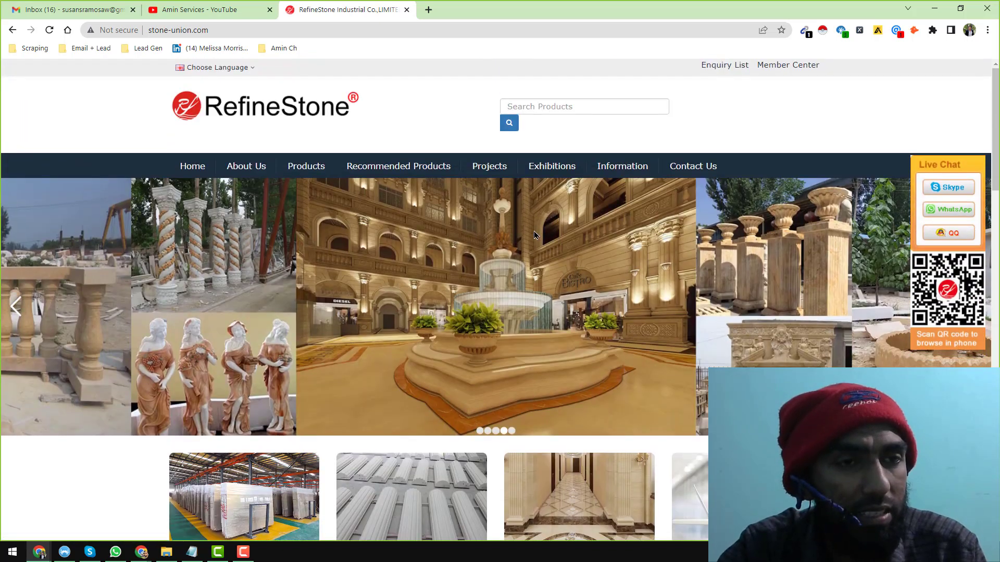
- Run Email Extractor on stone-union.com with Autosave on, and select the one e-mail found
left_click(805, 31)
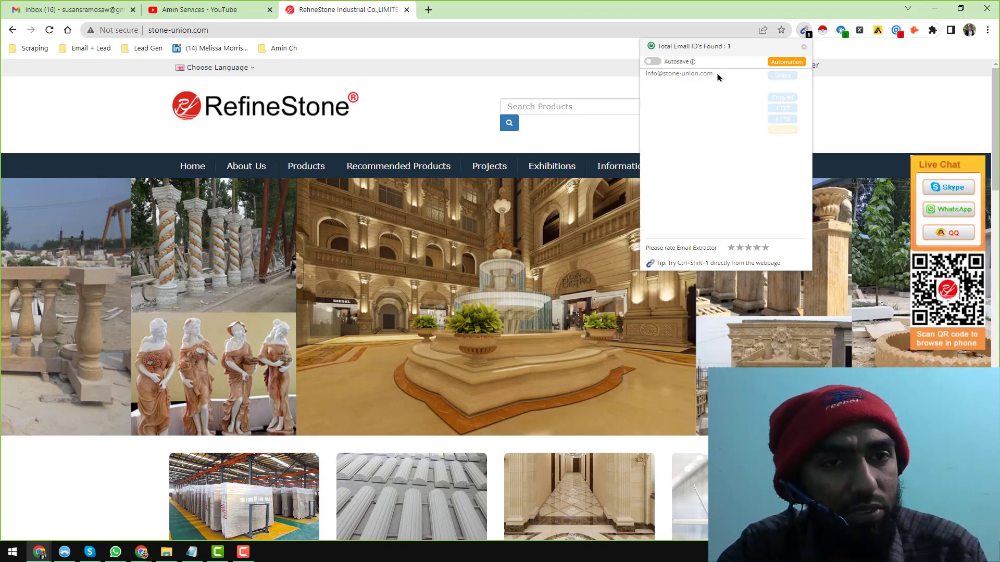
left_click(651, 61)
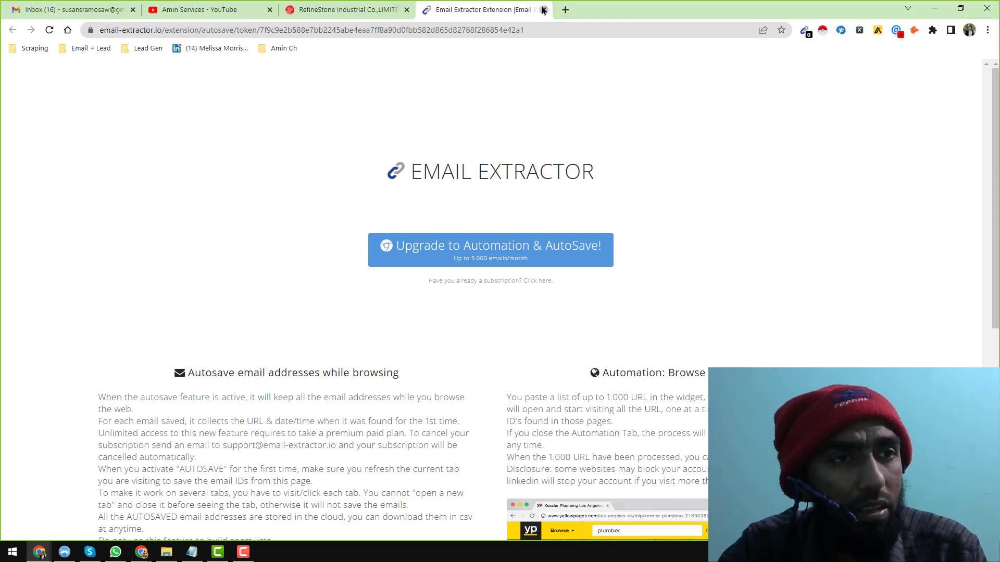
left_click(543, 10)
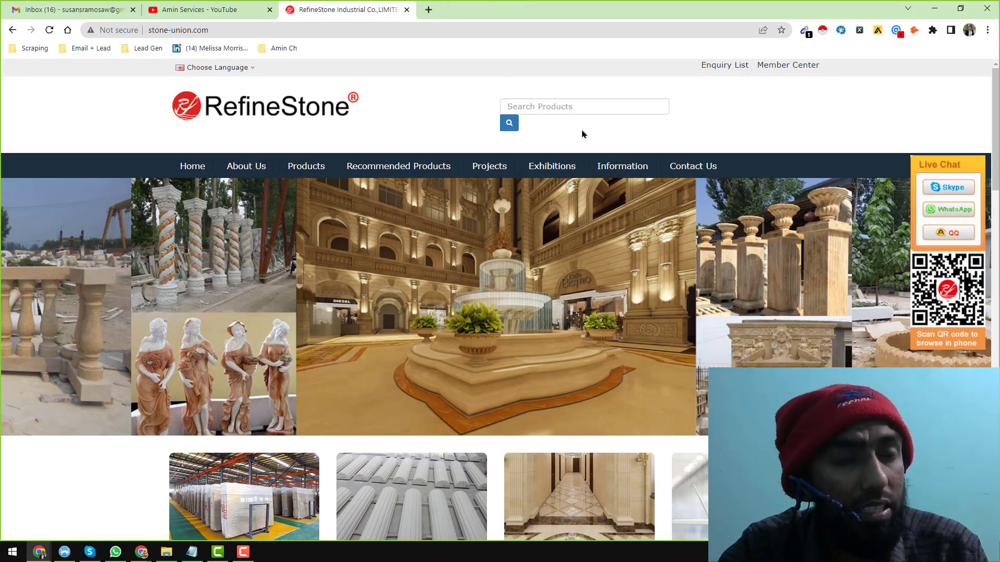
left_click(805, 31)
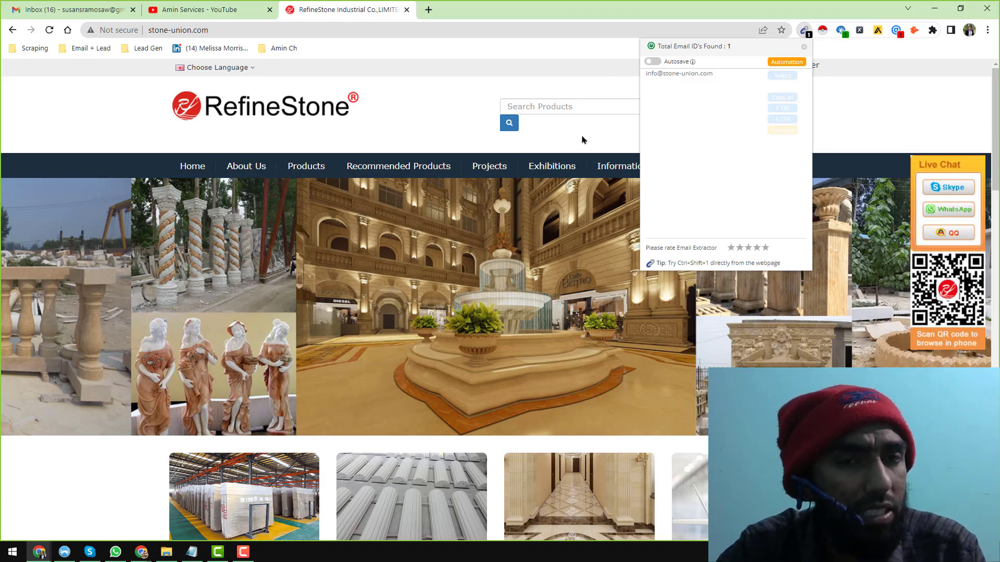
left_click_drag(707, 74, 645, 74)
- Close the extractor popup and open RefineStone's Company Profile in a new tab and its Contact us page
left_click(426, 113)
mouse_move(312, 181)
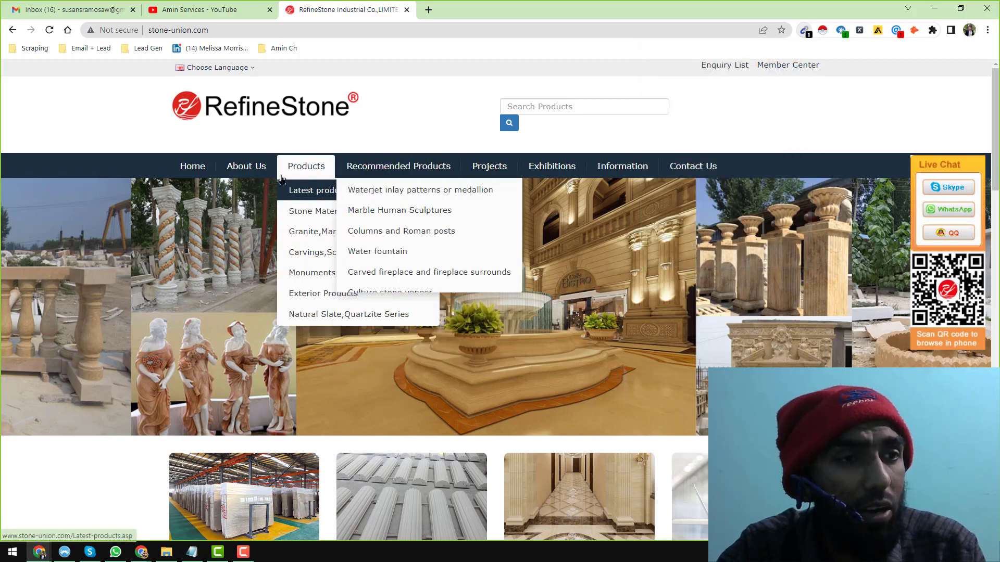
mouse_move(229, 168)
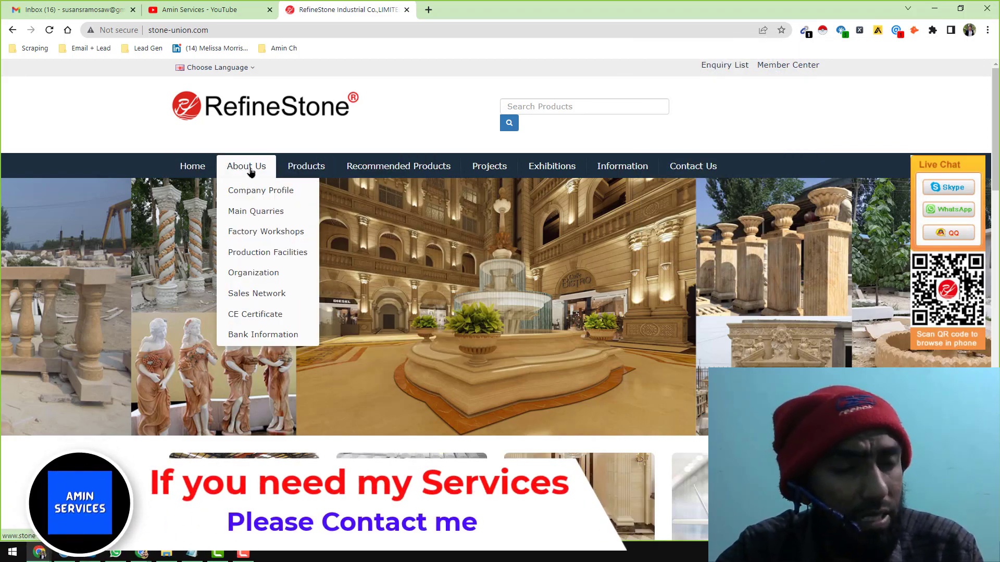
middle_click(266, 197)
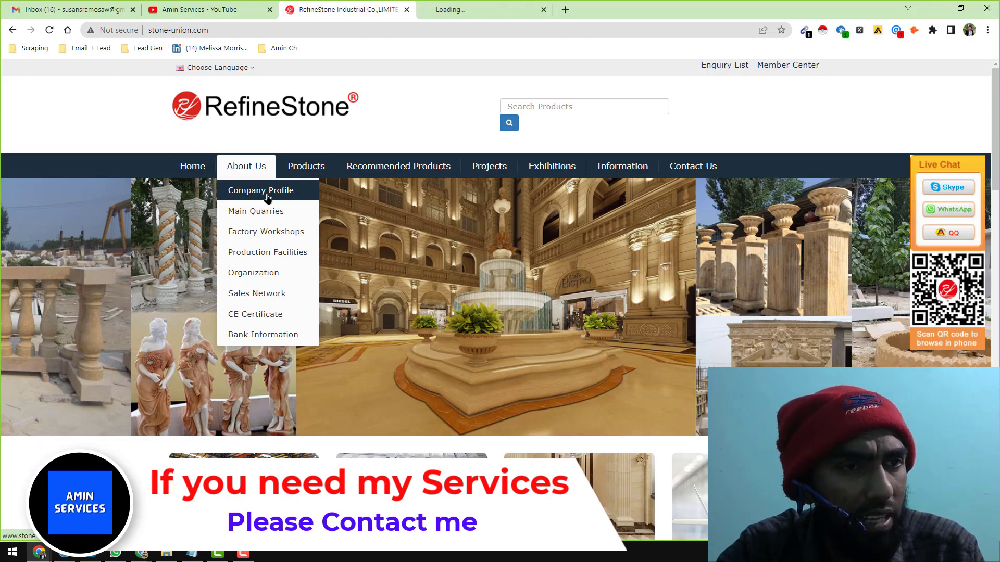
left_click(686, 172)
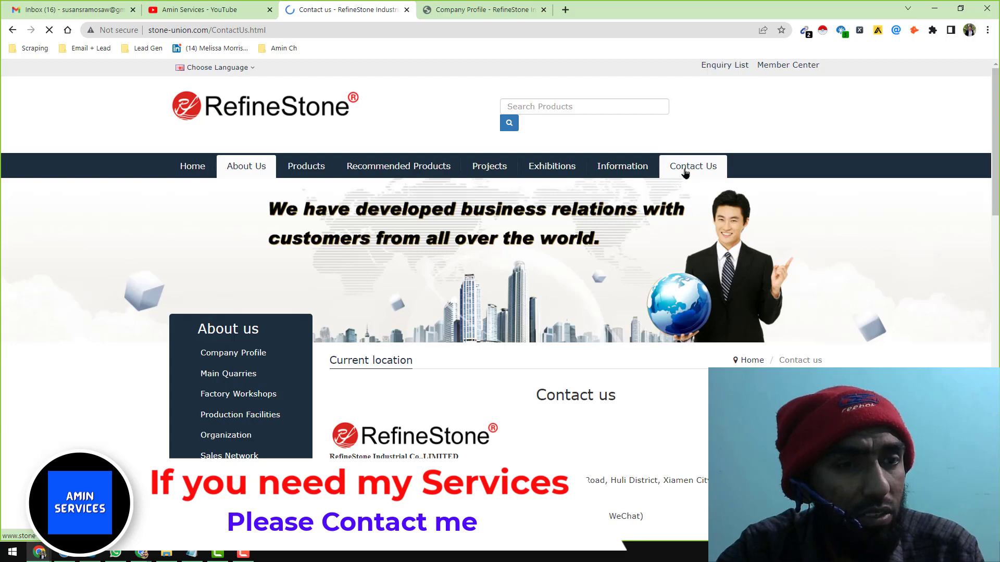
- Compare the Company Profile and Contact us tabs, then close the Company Profile tab
left_click(506, 10)
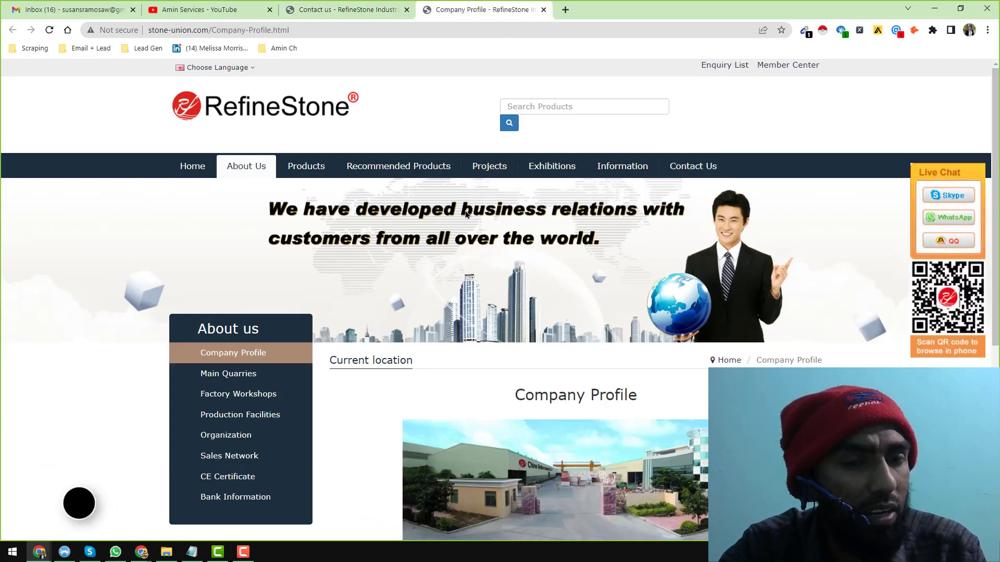
scroll(464, 214, "down", 6)
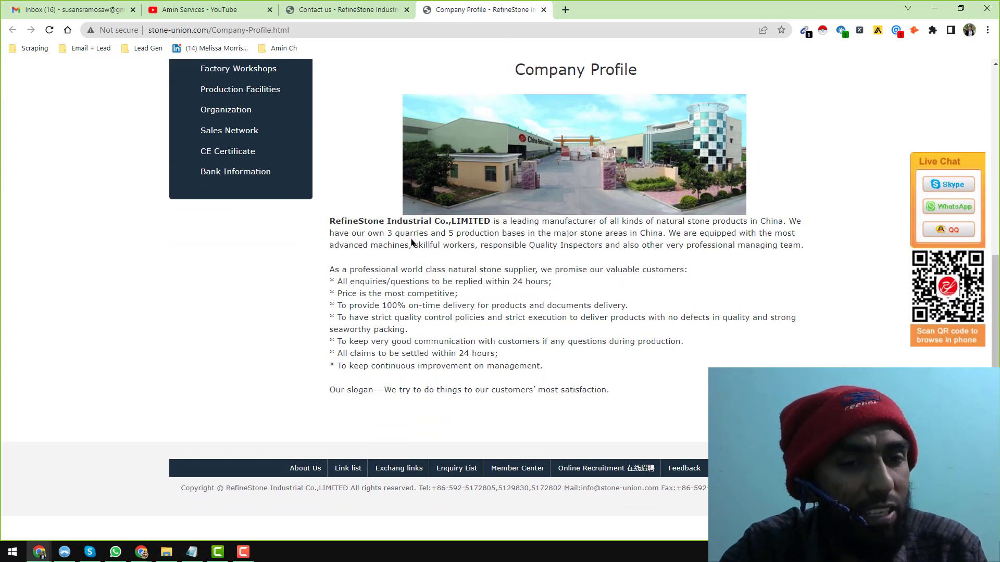
scroll(411, 235, "up", 6)
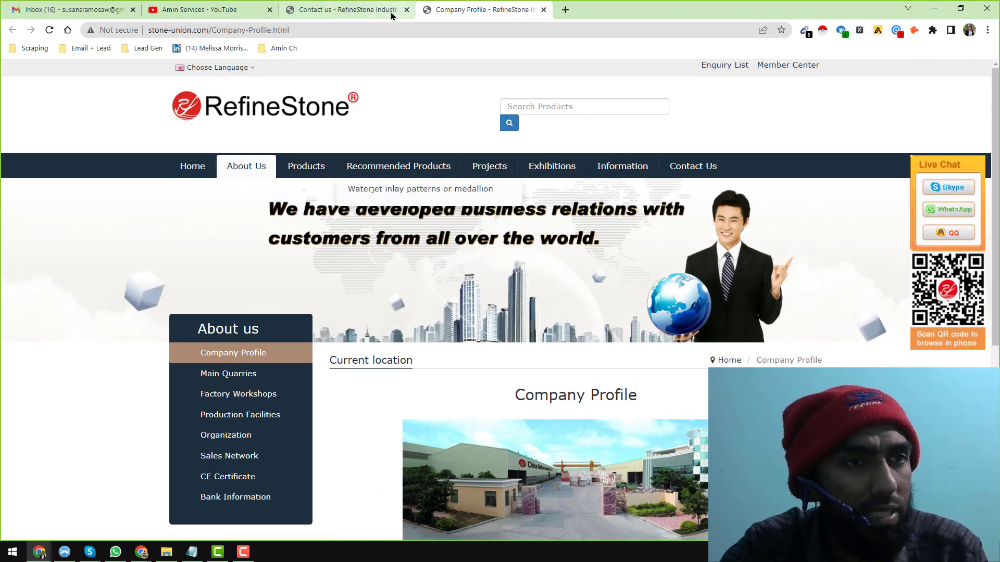
left_click(346, 10)
left_click(505, 11)
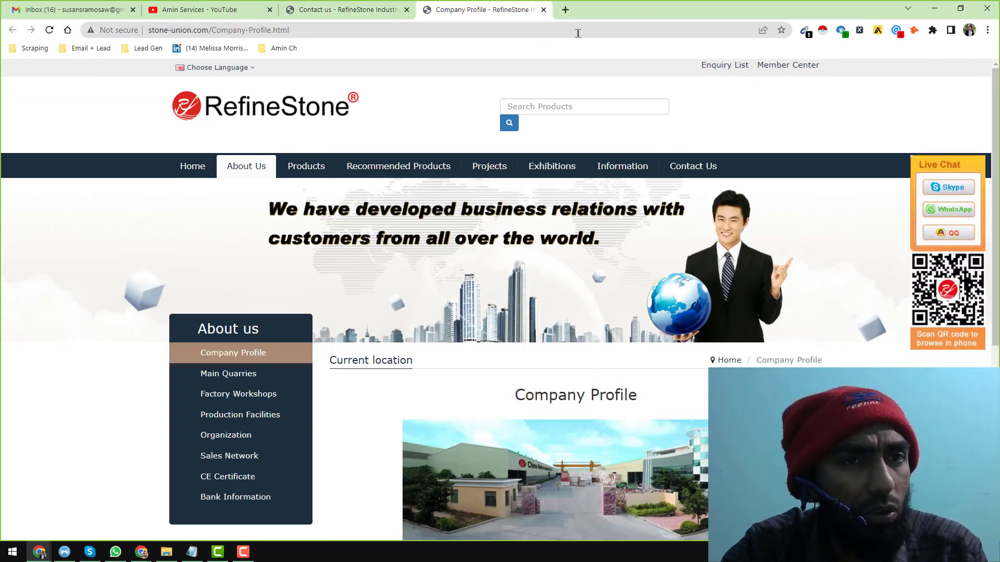
left_click(544, 10)
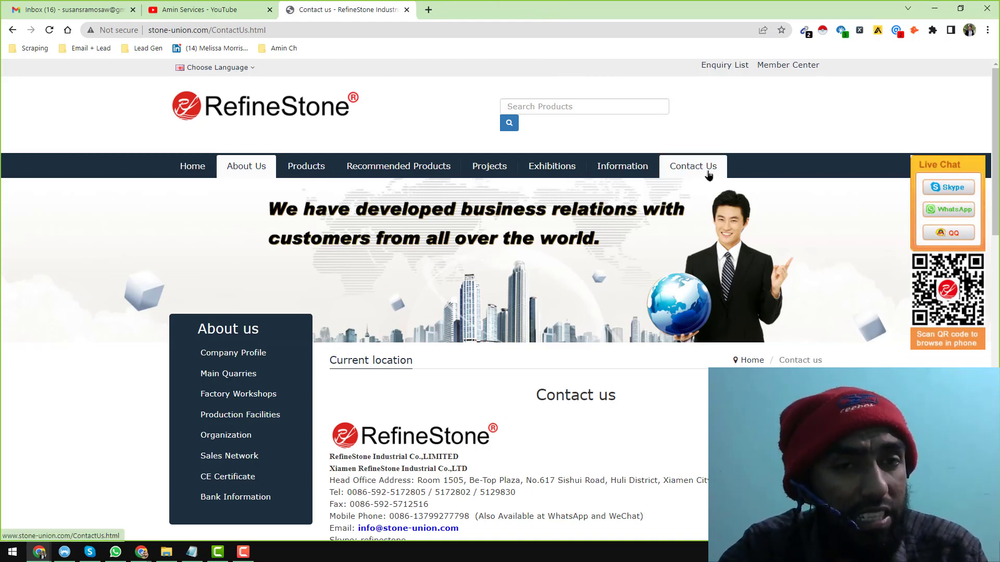
- Run Email Extractor on RefineStone's Contact us page and review the two e-mail addresses found
scroll(551, 259, "down", 5)
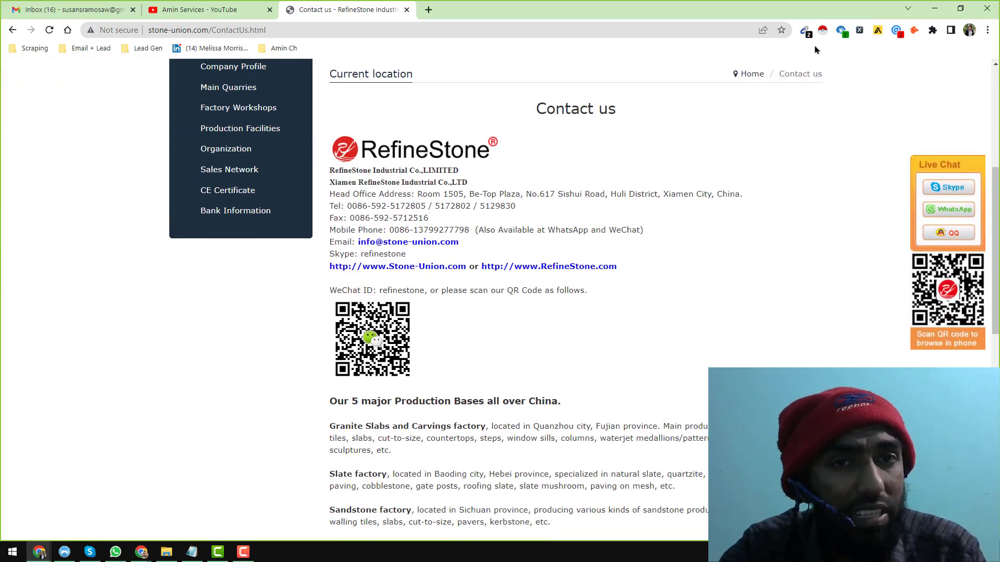
left_click(805, 33)
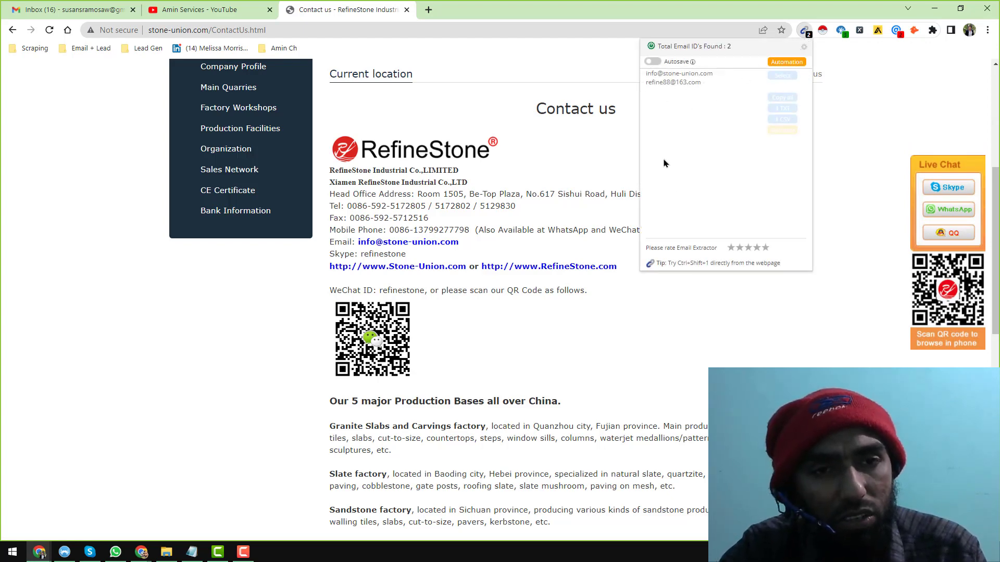
scroll(531, 235, "down", 5)
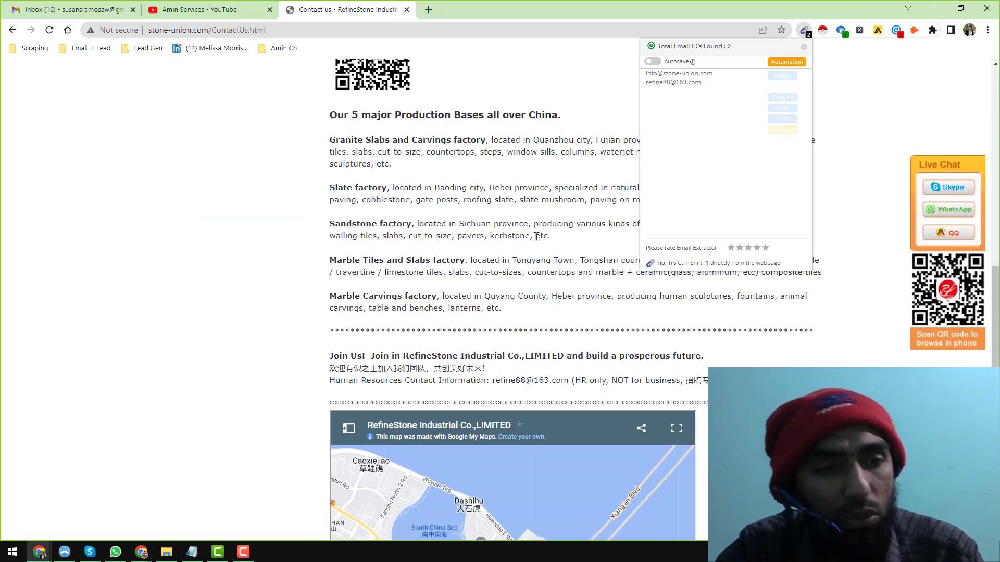
scroll(537, 235, "down", 4)
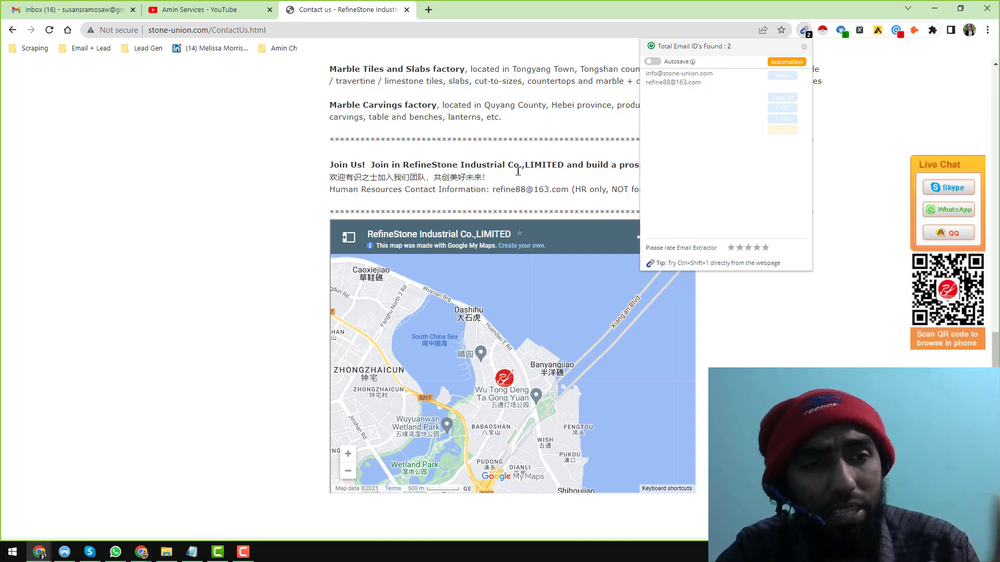
scroll(252, 277, "up", 2)
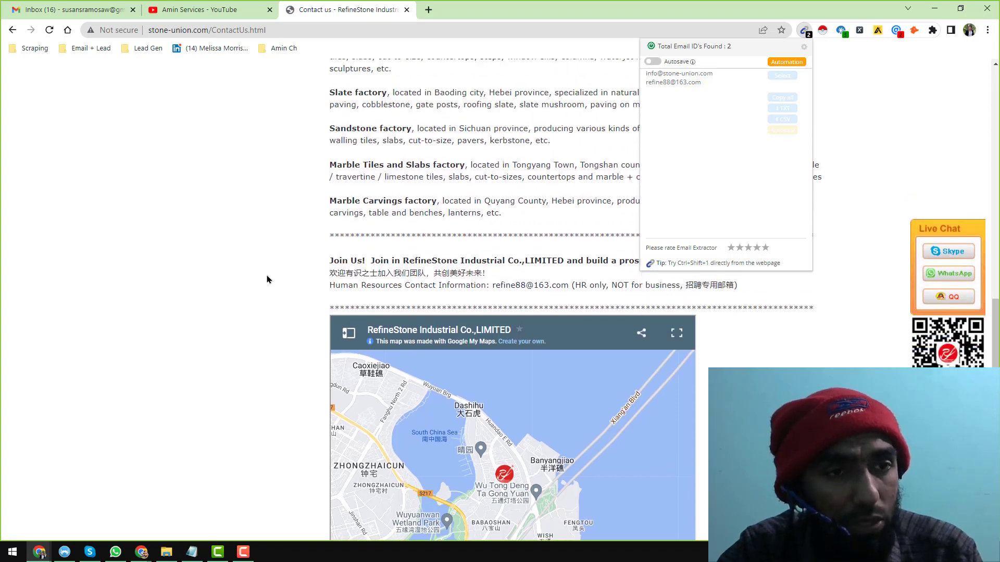
scroll(252, 278, "up", 10)
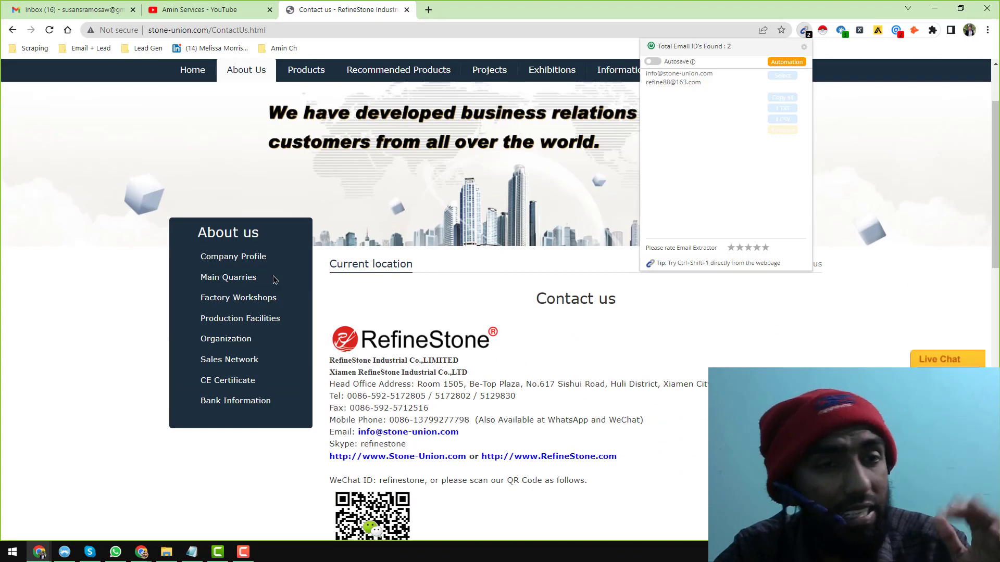
scroll(513, 312, "up", 2)
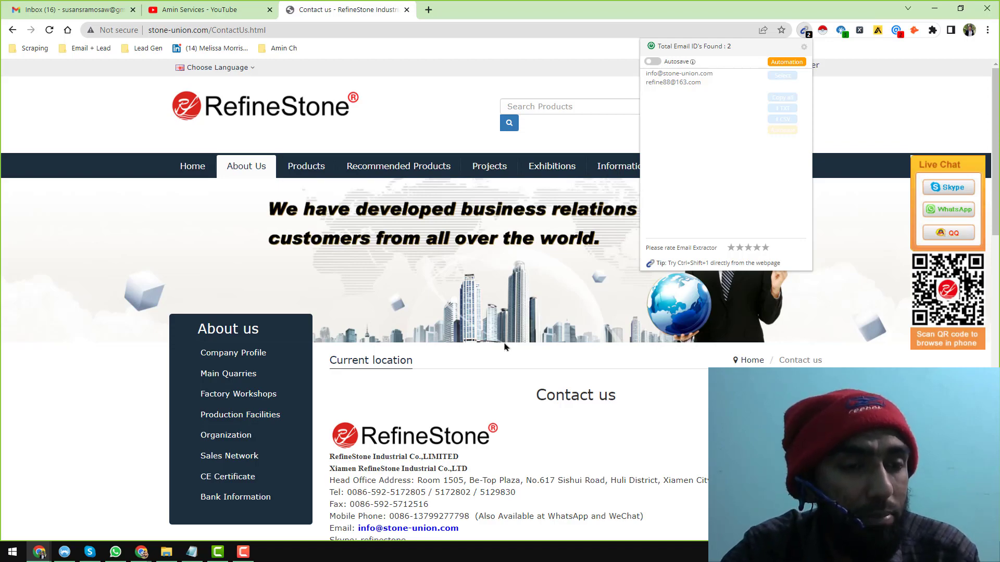
scroll(467, 355, "down", 5)
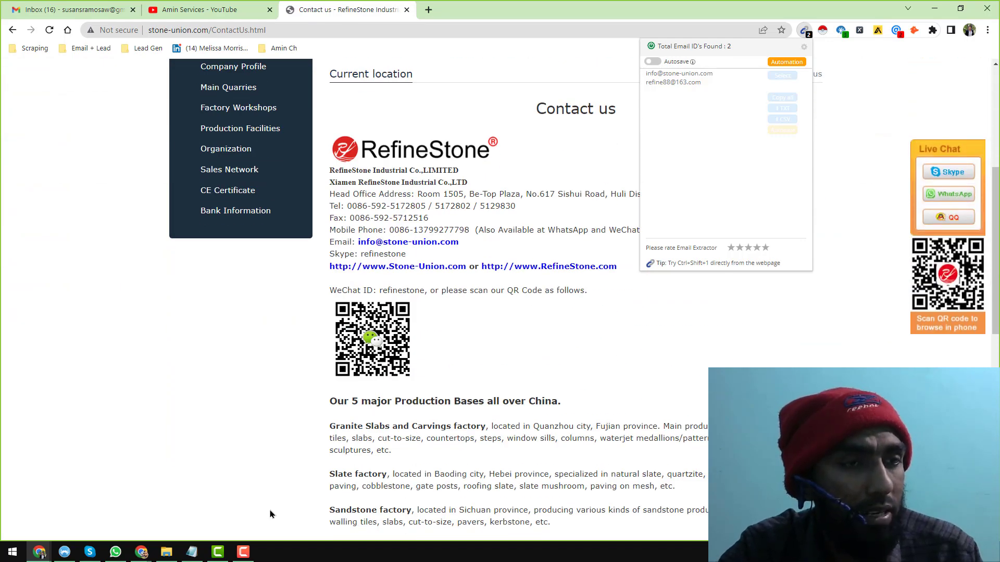
left_click(79, 503)
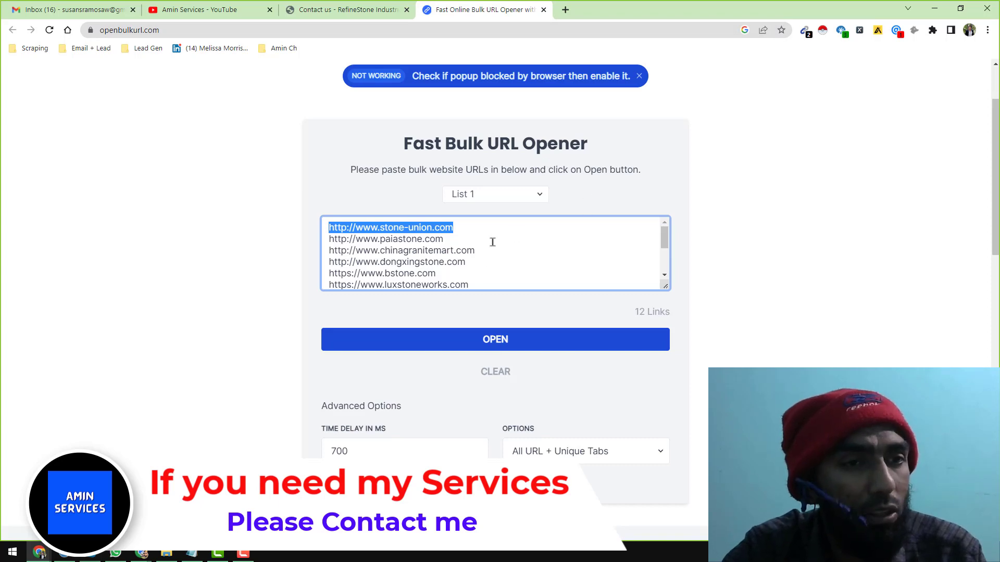
left_click(507, 267)
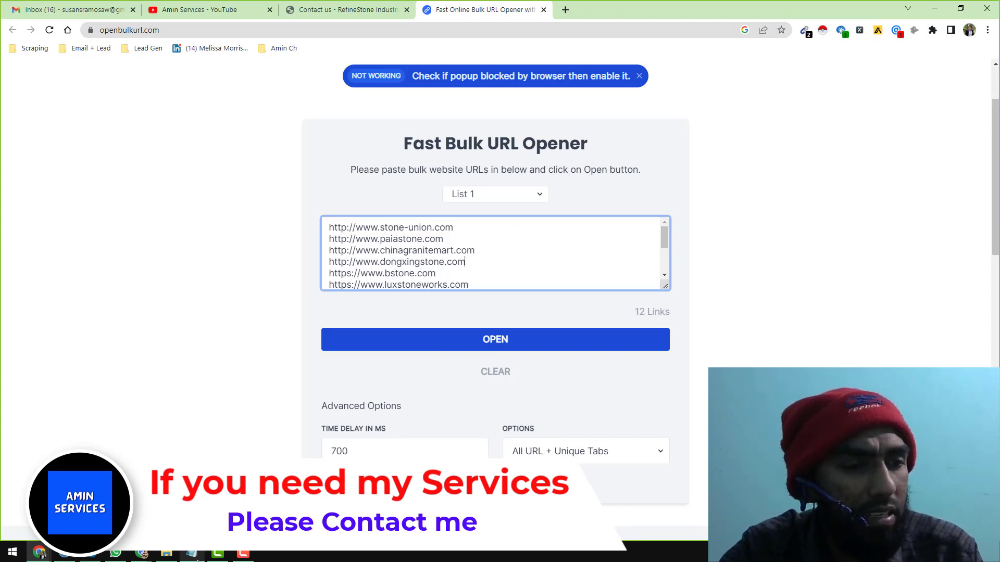
left_click(191, 553)
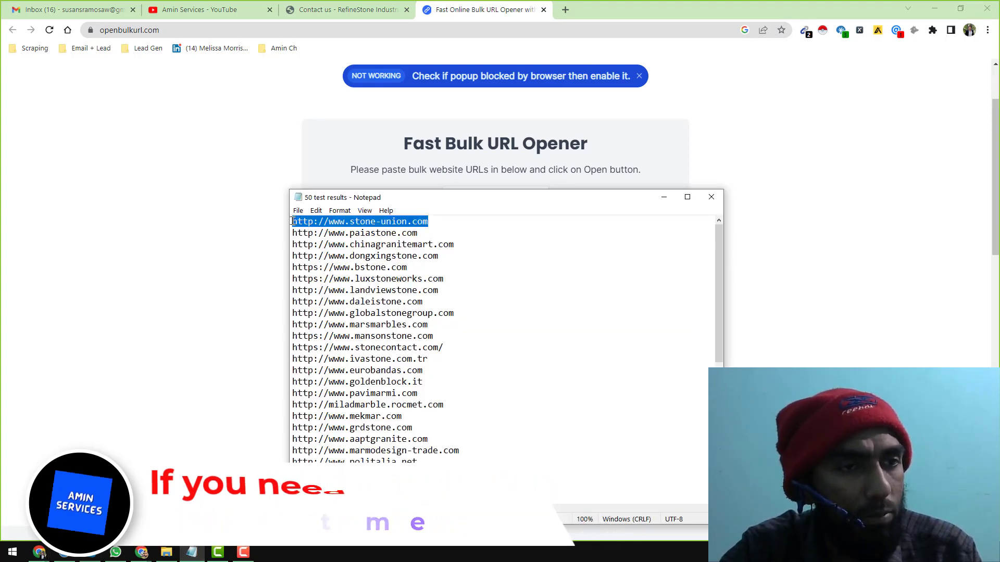
key("ctrl+shift+Home")
left_click(471, 348, "shift")
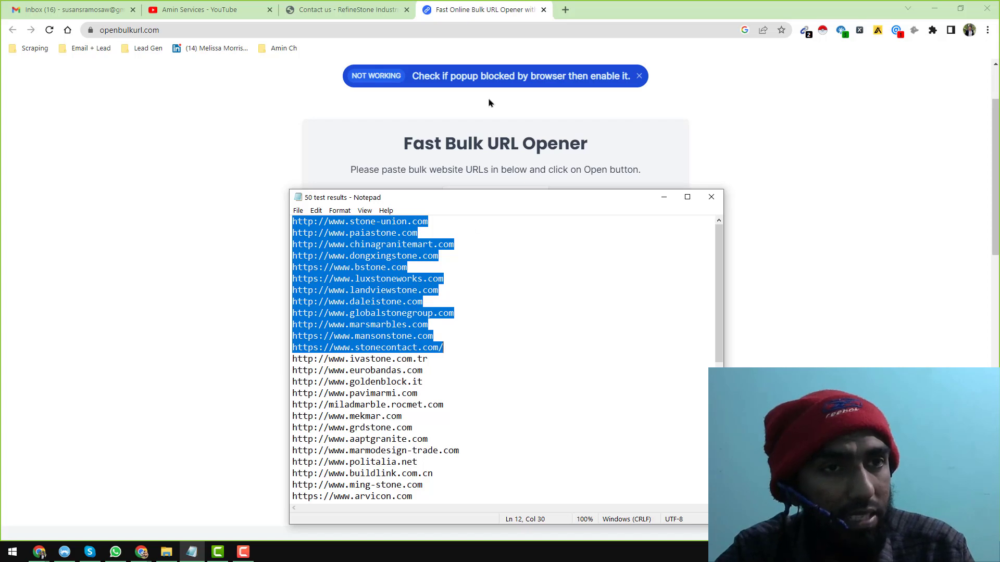
left_click(502, 5)
scroll(486, 263, "up", 2)
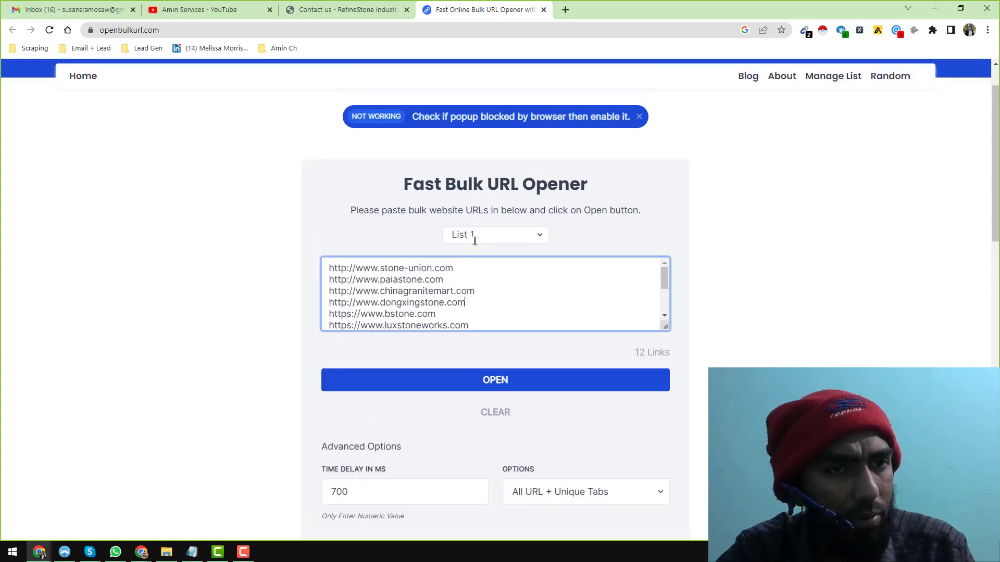
- Launch all 12 stone-company URLs, from stone-union.com to stonecontact.com, in separate new tabs
scroll(473, 320, "down", 2)
scroll(810, 310, "down", 2)
scroll(811, 310, "down", 2)
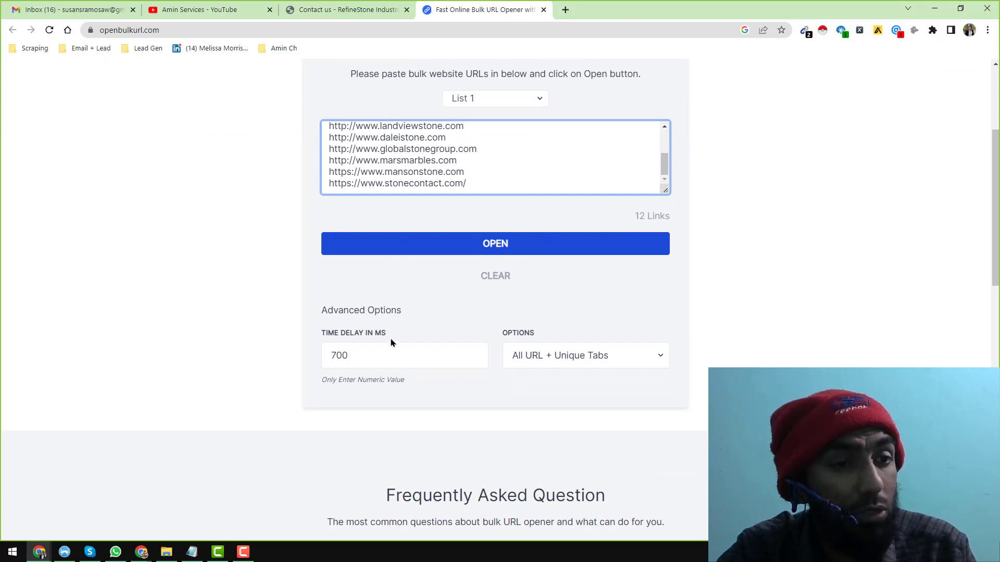
scroll(390, 344, "down", 2)
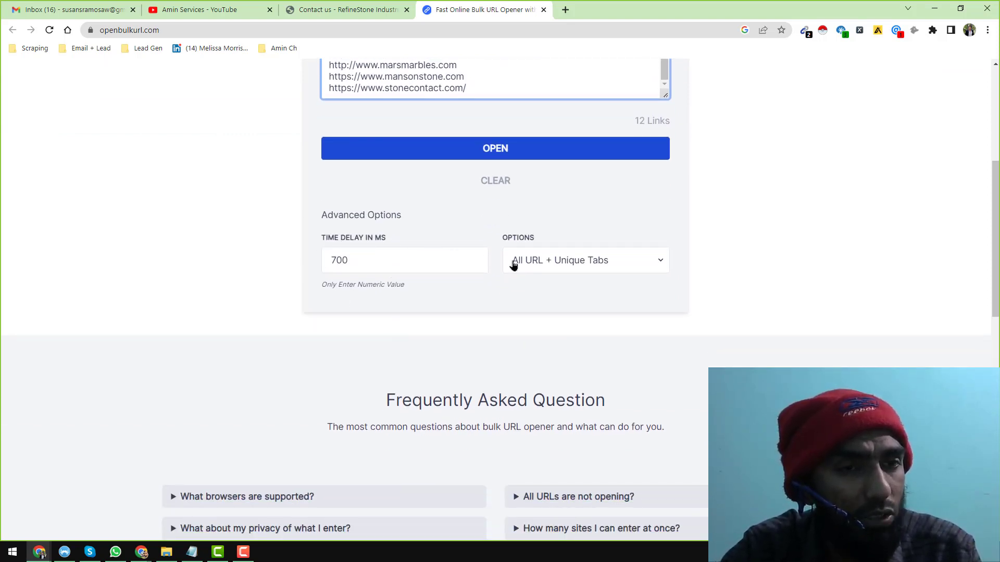
left_click(503, 152)
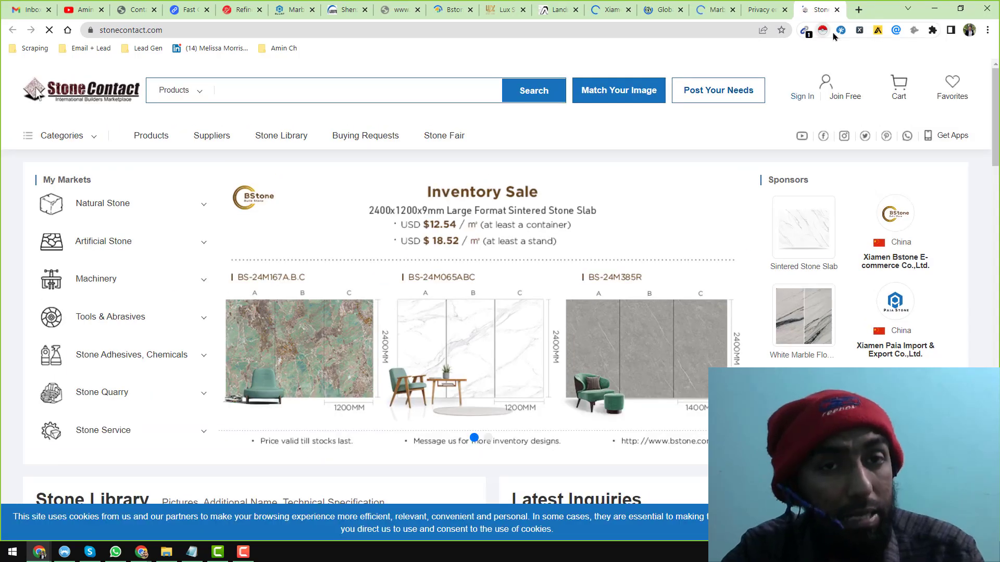
- Go to the RefineStone tab and open its Contact Us page
left_click(188, 10)
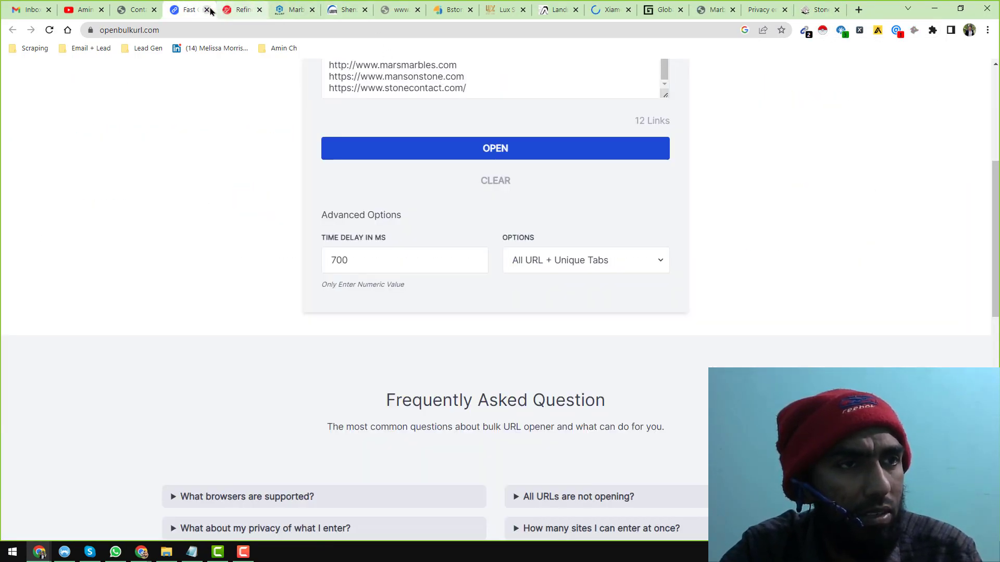
left_click(241, 10)
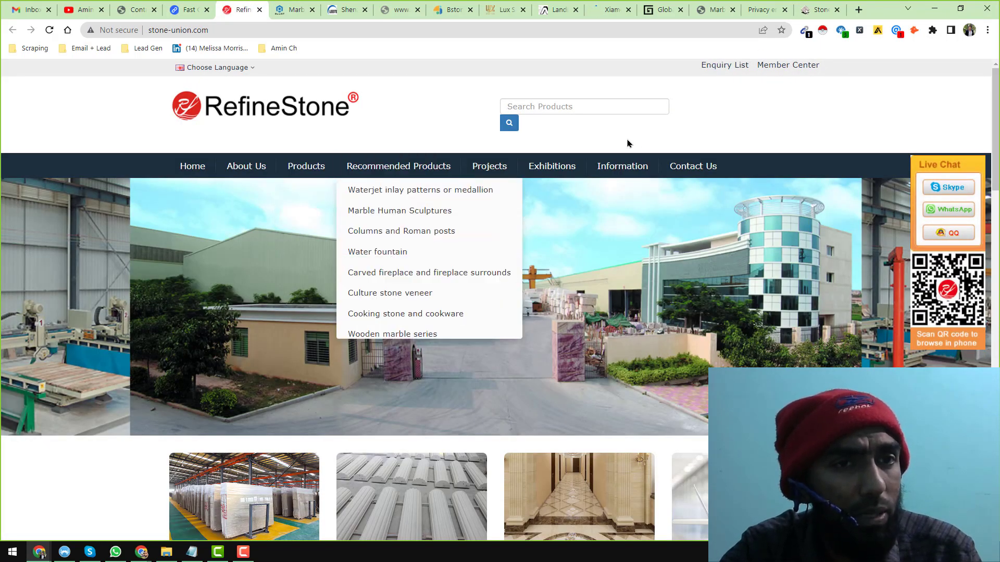
left_click(697, 167)
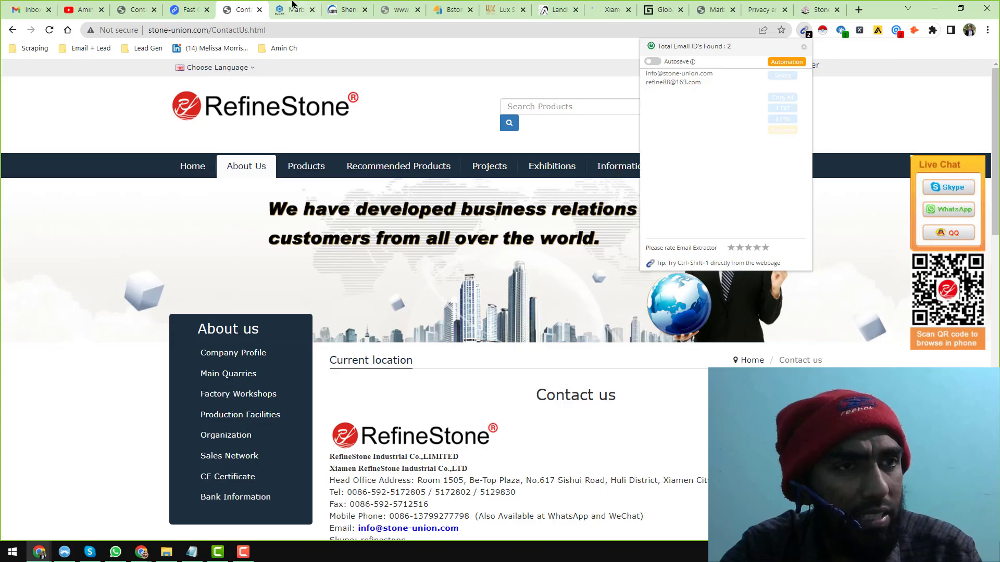
- Extract e-mail addresses from the PaiaStone and chinagranitemart.com sites with Email Extractor
key("ctrl+Tab")
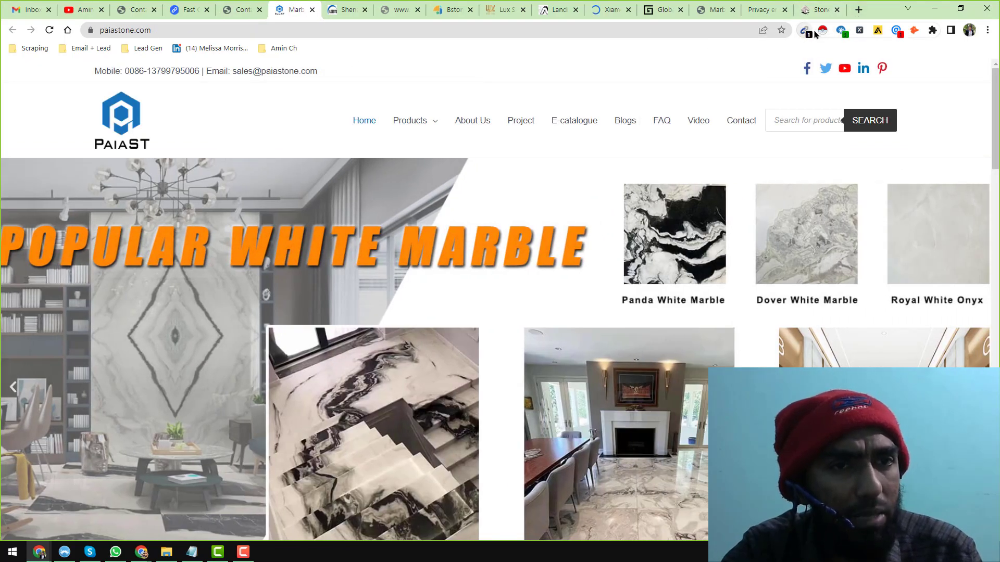
left_click(805, 30)
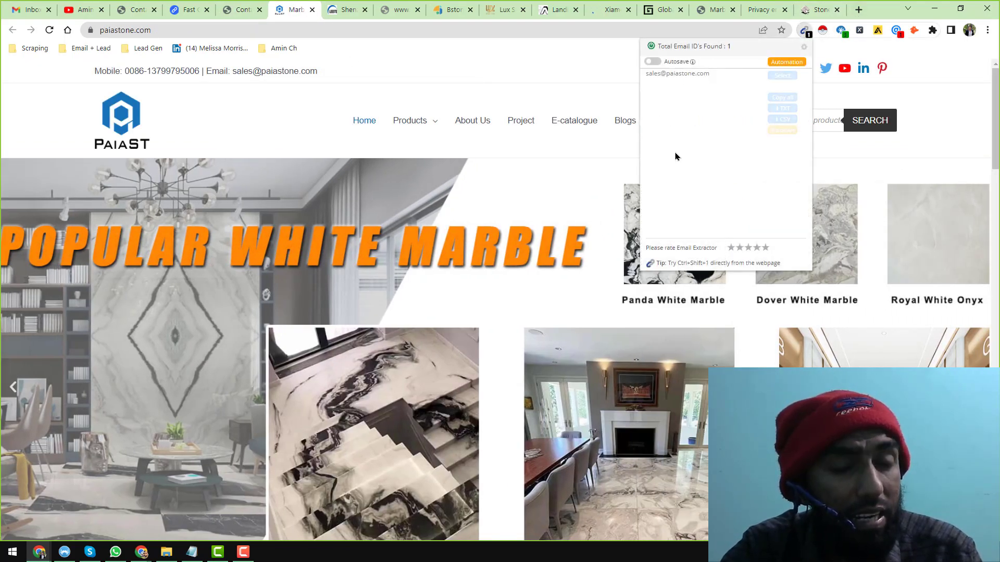
left_click(346, 11)
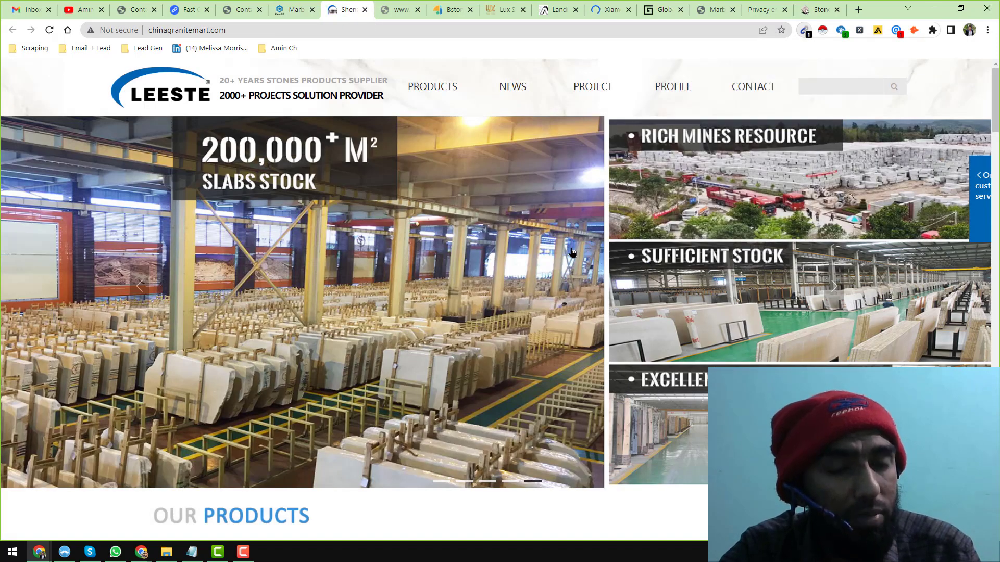
left_click(805, 30)
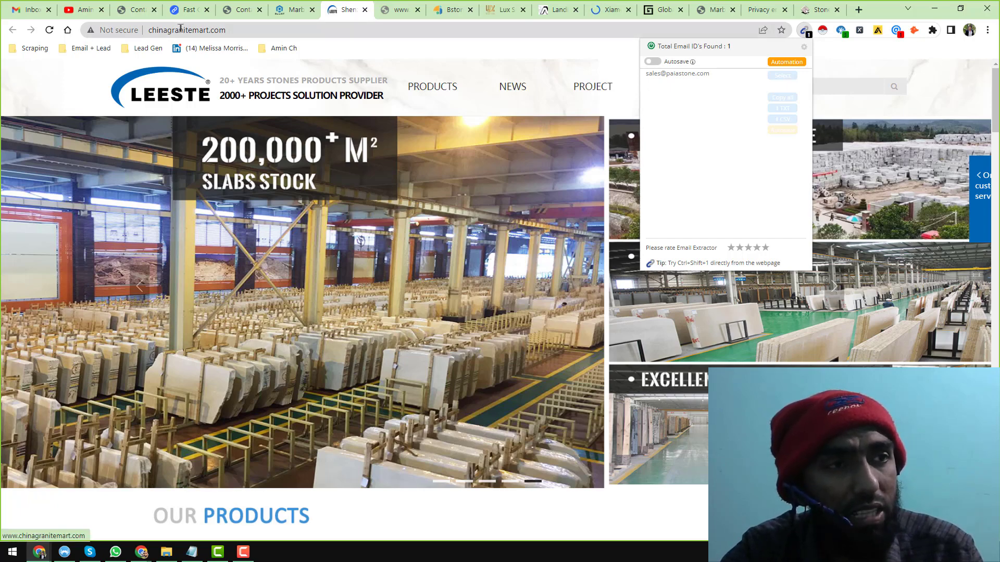
- Return to RefineStone's Contact us tab and scroll down to its five production bases
left_click(129, 10)
scroll(407, 358, "down", 2)
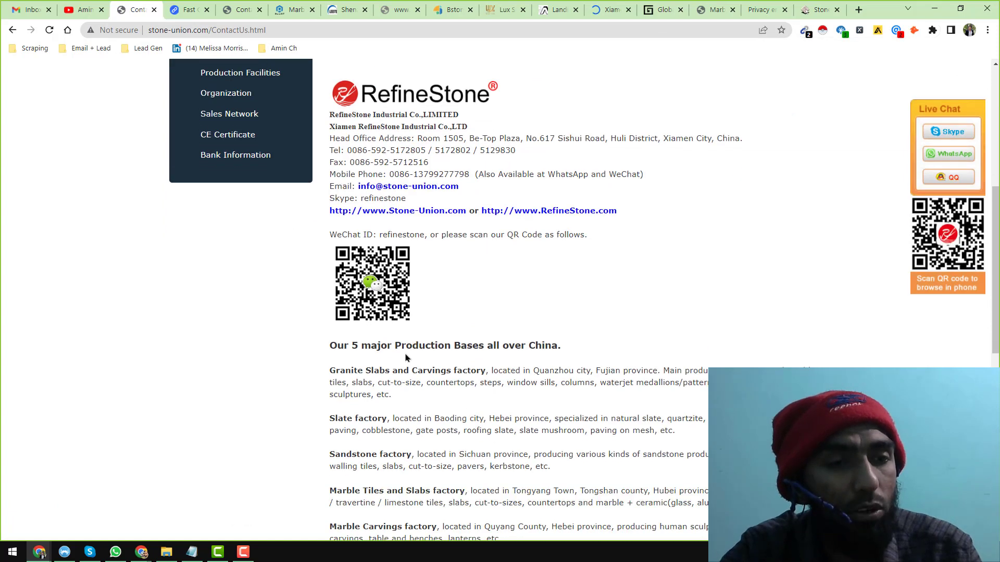
scroll(406, 357, "down", 4)
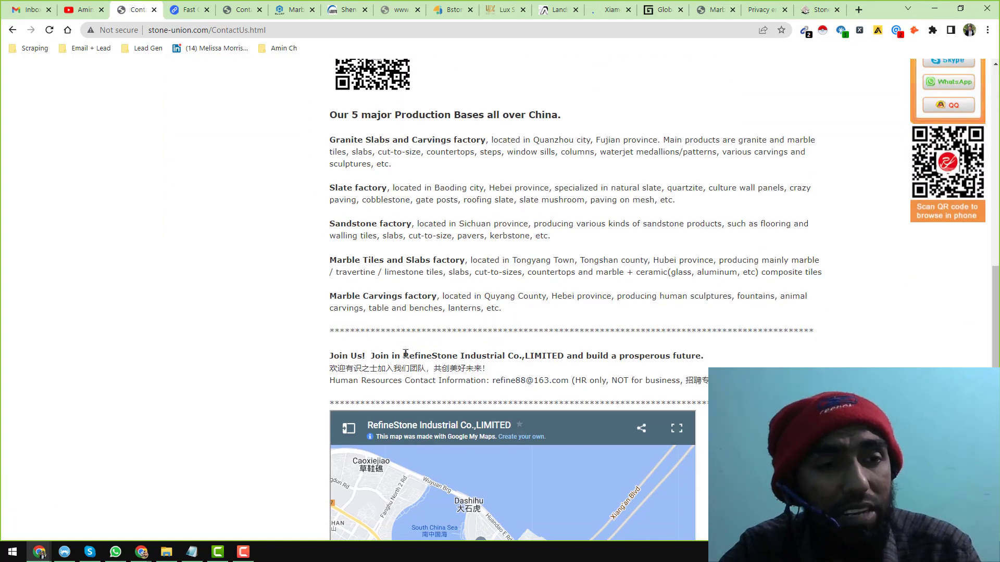